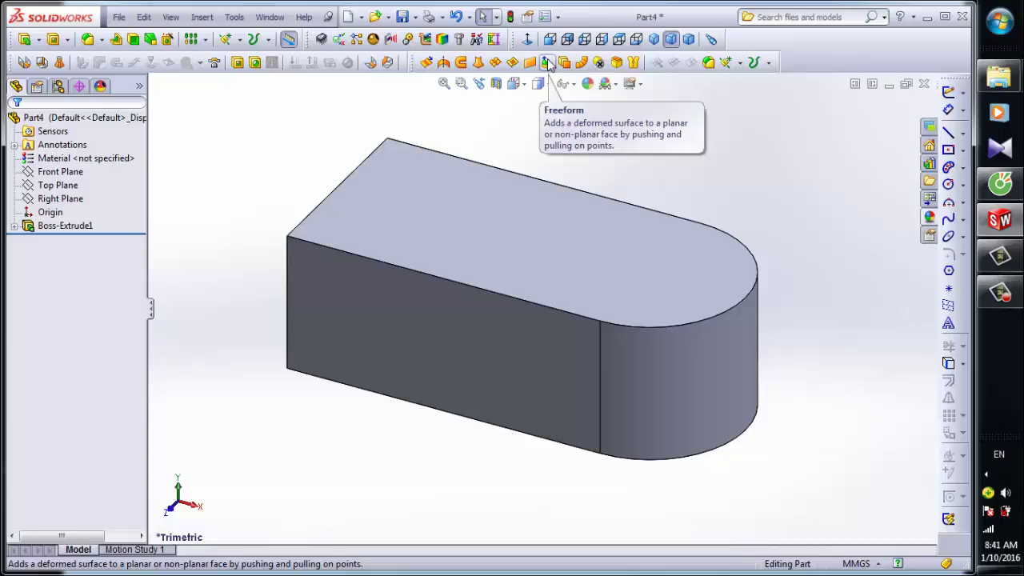
Start a Freeform on the block's top face and add three lengthwise and two crosswise control curves
click(547, 63)
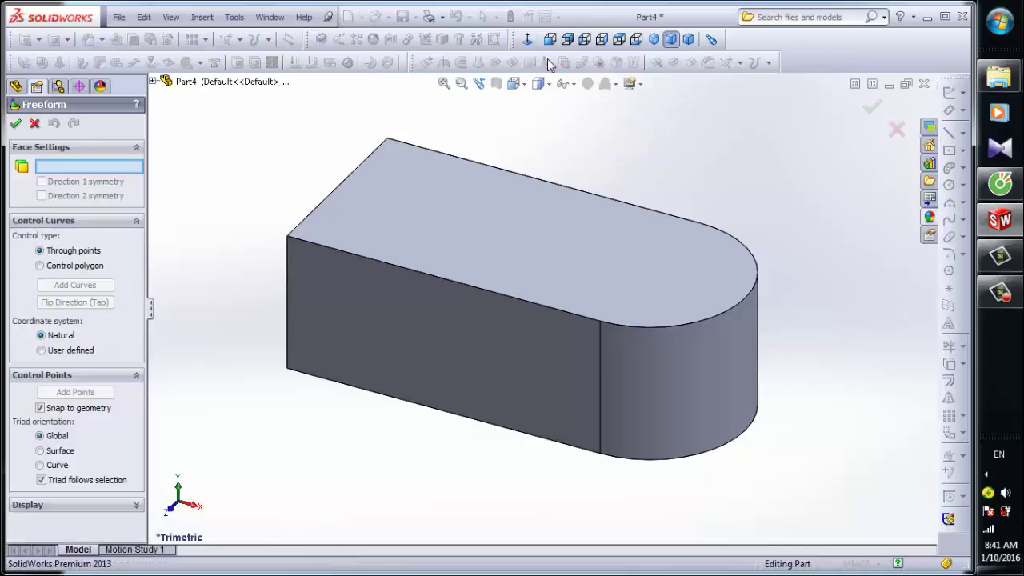
click(505, 244)
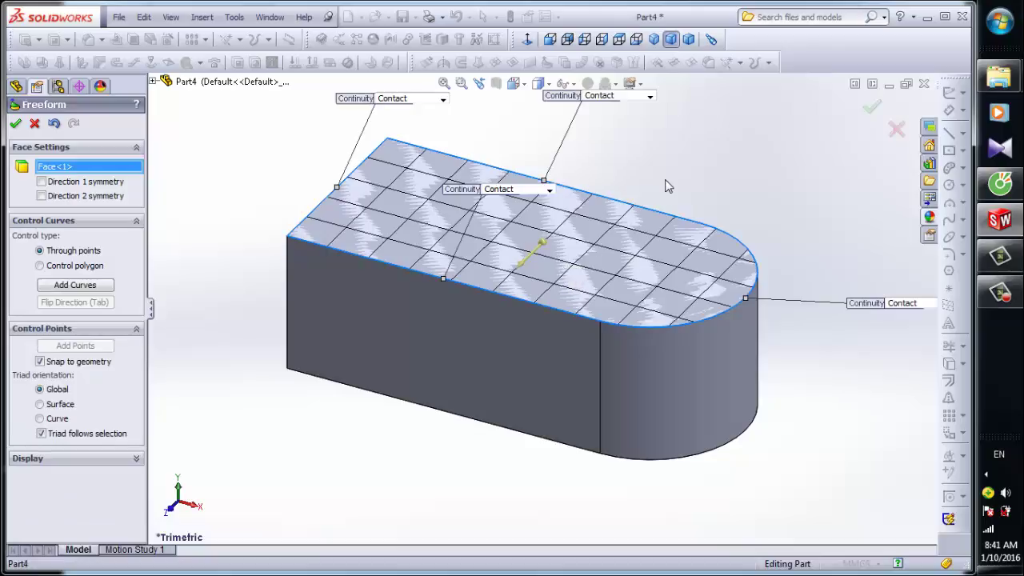
click(70, 287)
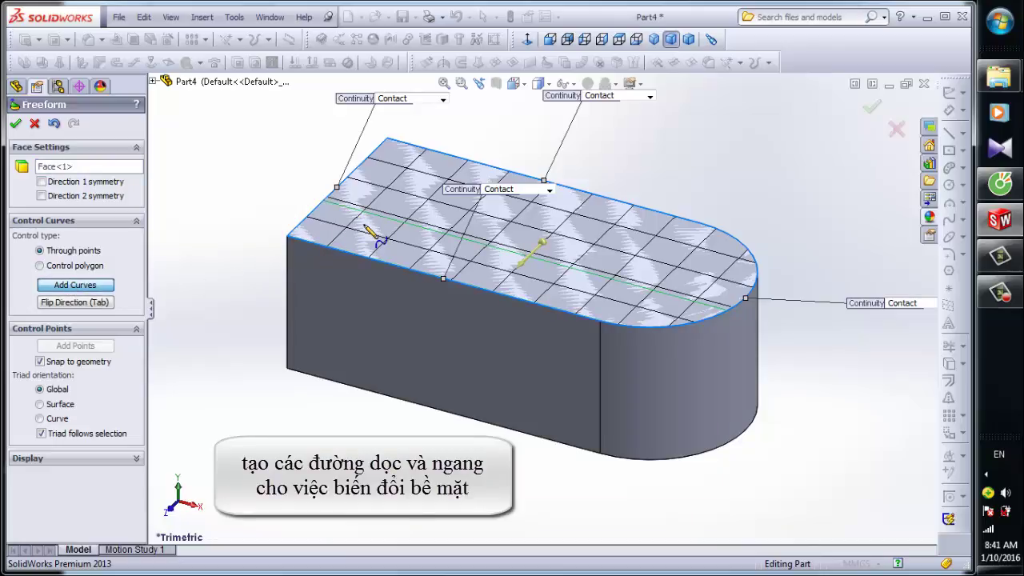
click(417, 214)
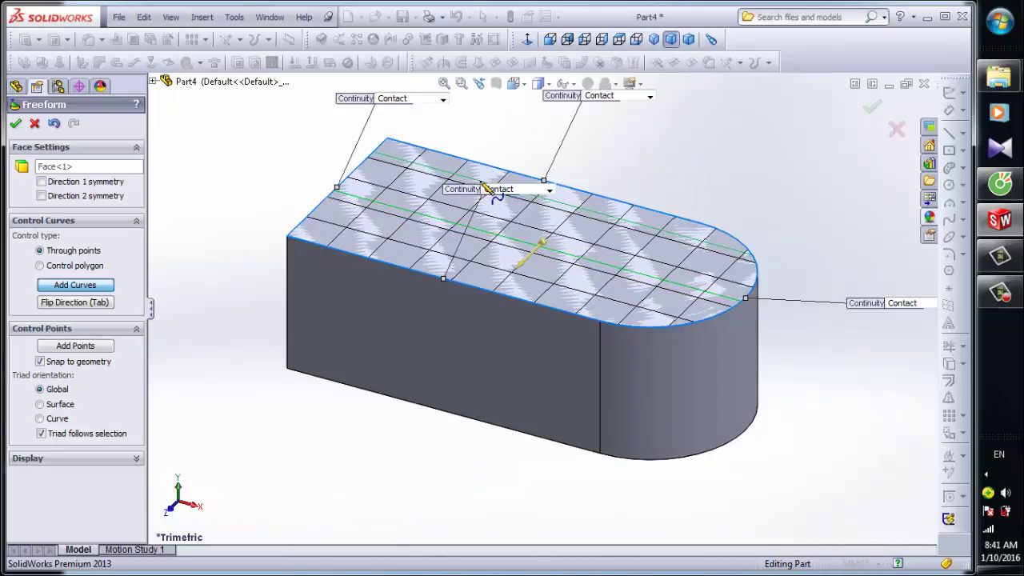
click(409, 265)
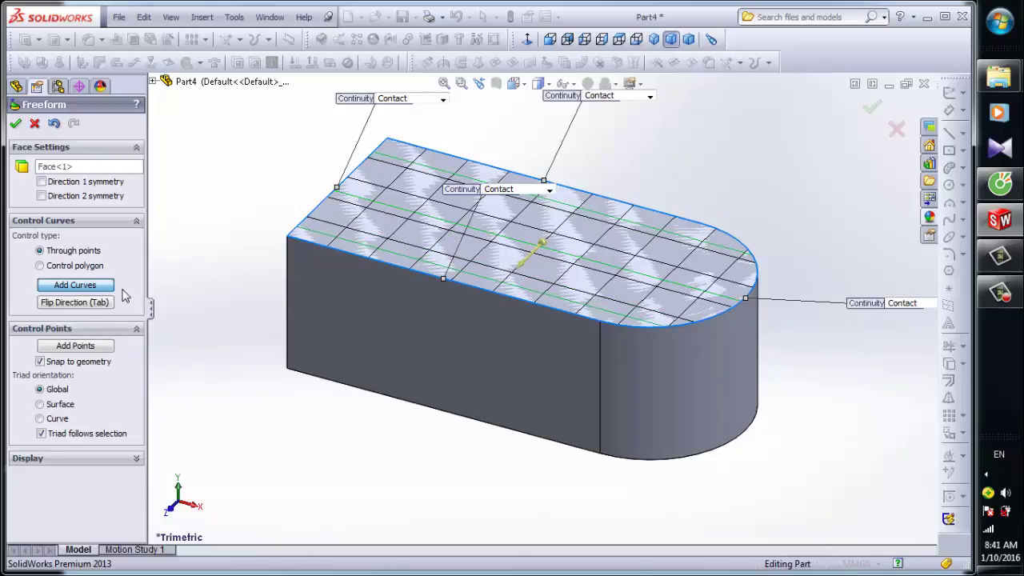
click(83, 307)
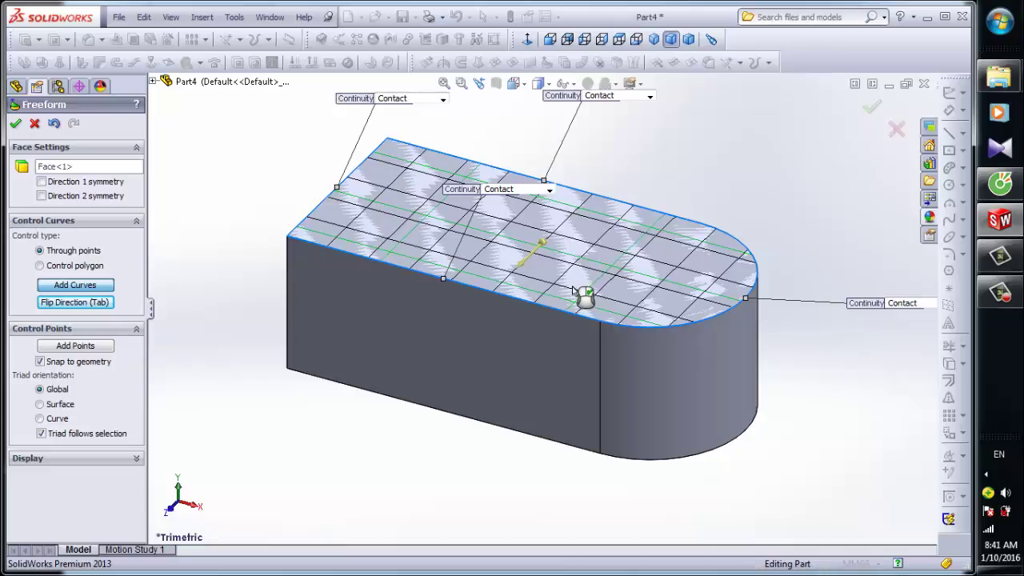
Add control points at the curve intersections, midway along each lengthwise curve, and on the crosswise curve near the rounded end
click(95, 346)
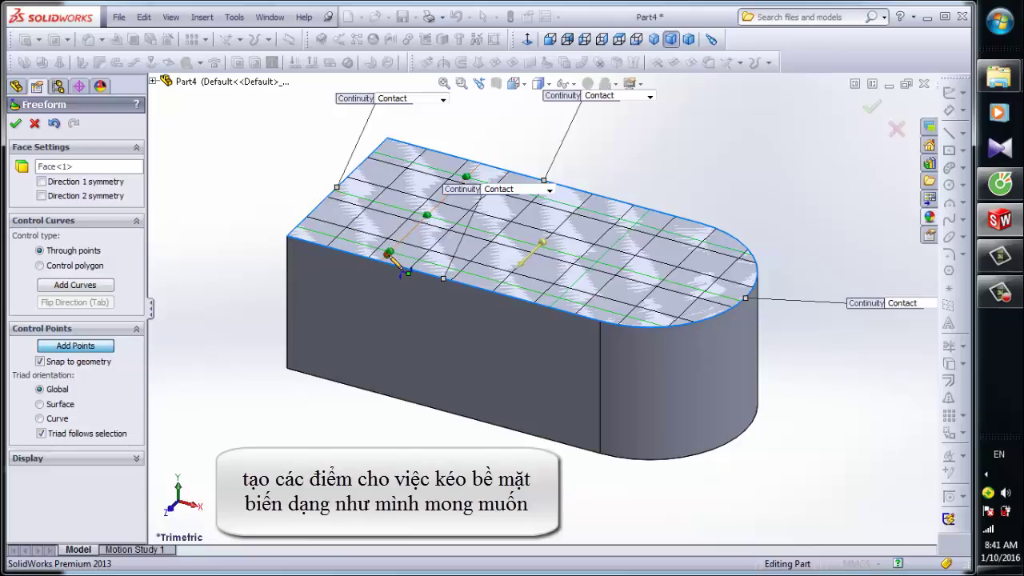
click(387, 253)
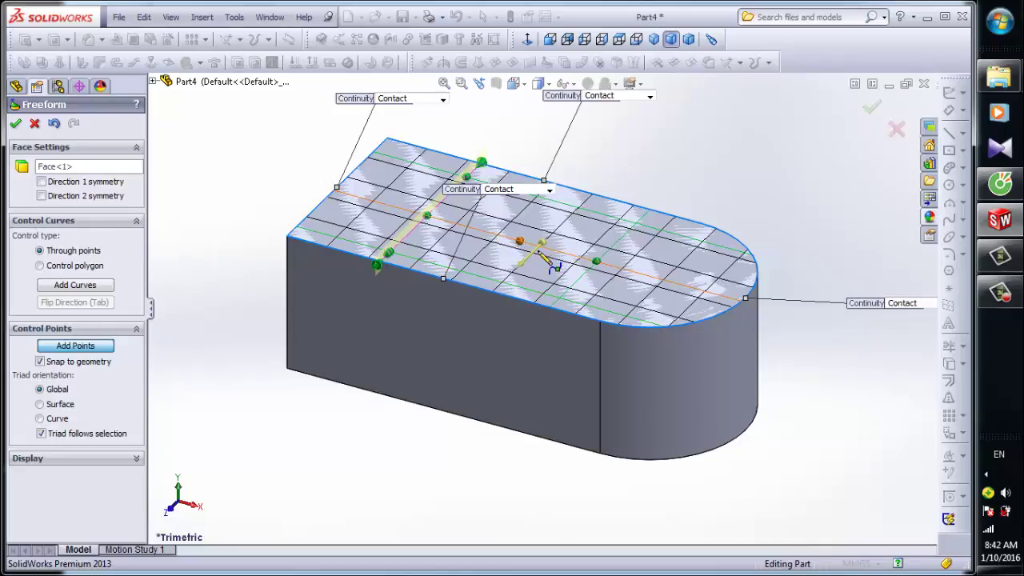
click(500, 237)
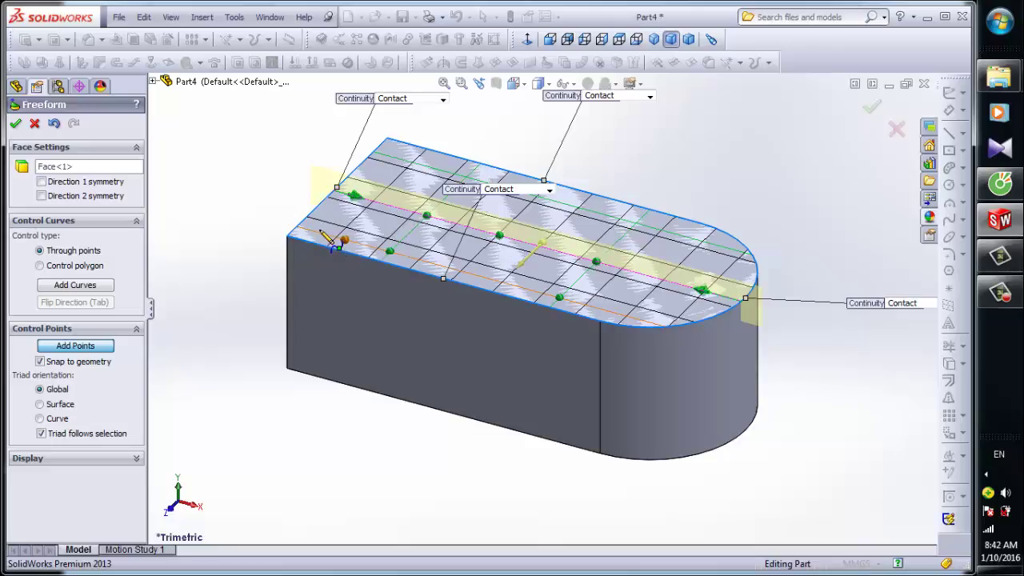
click(466, 273)
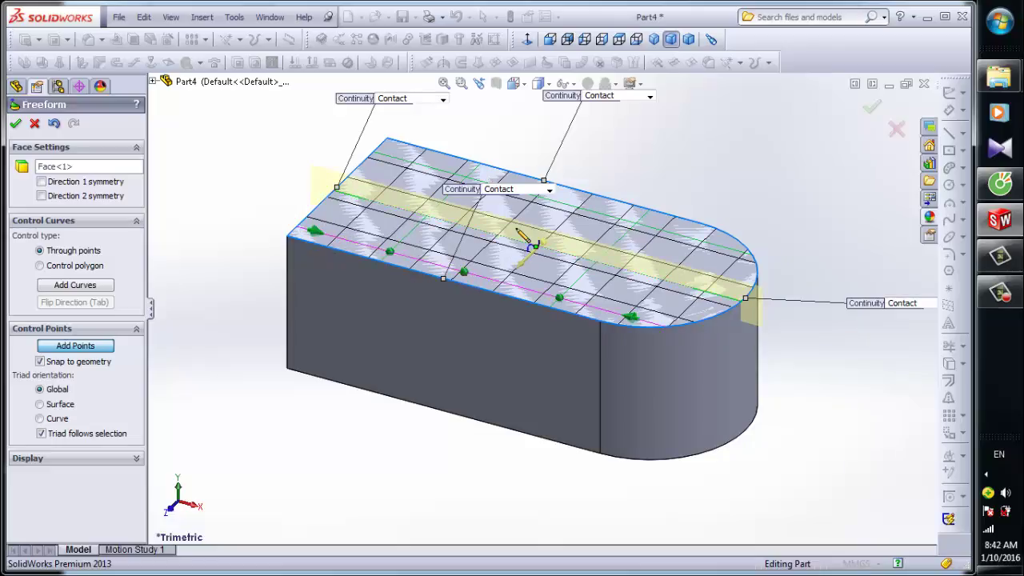
click(537, 198)
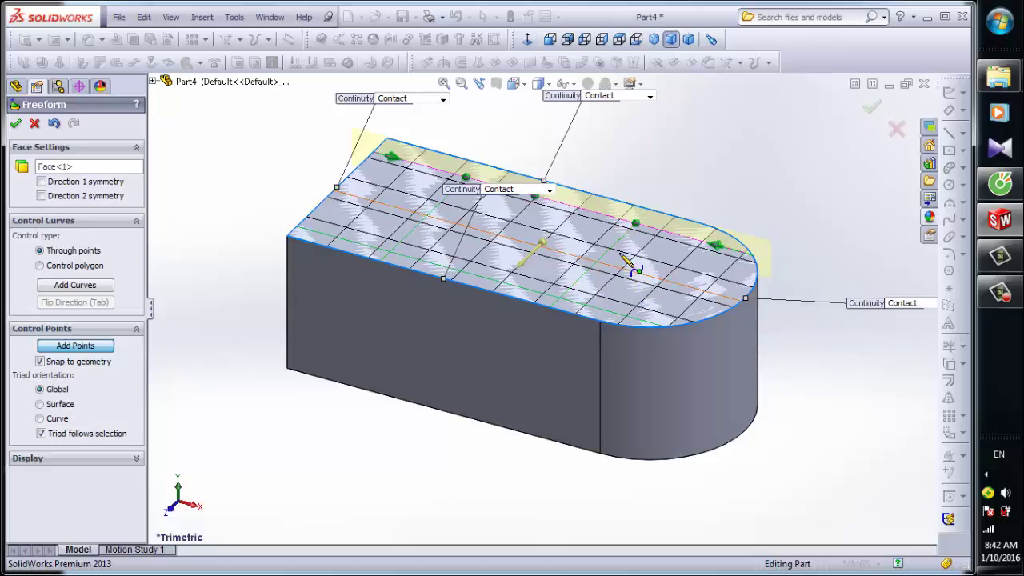
click(571, 285)
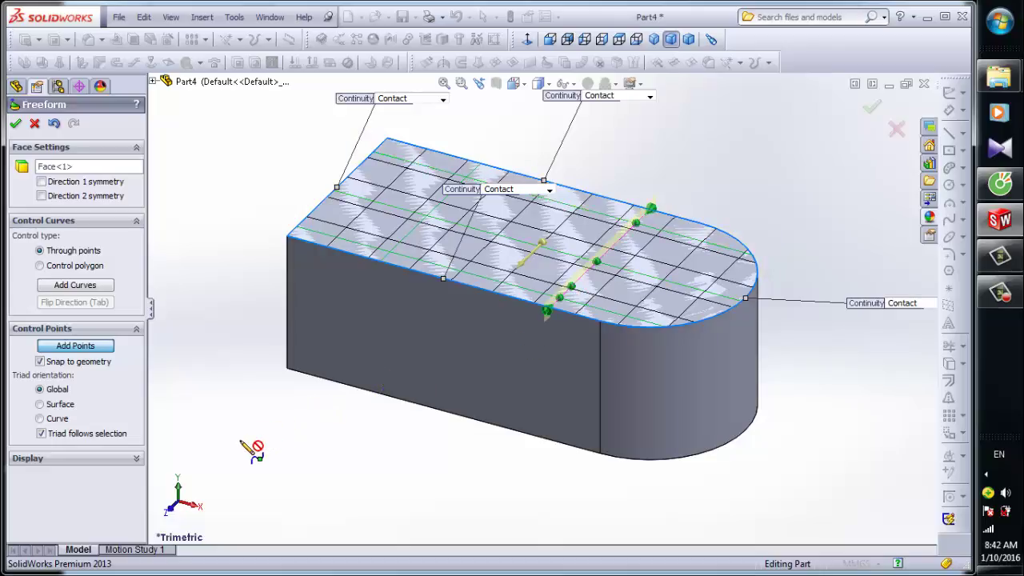
click(93, 349)
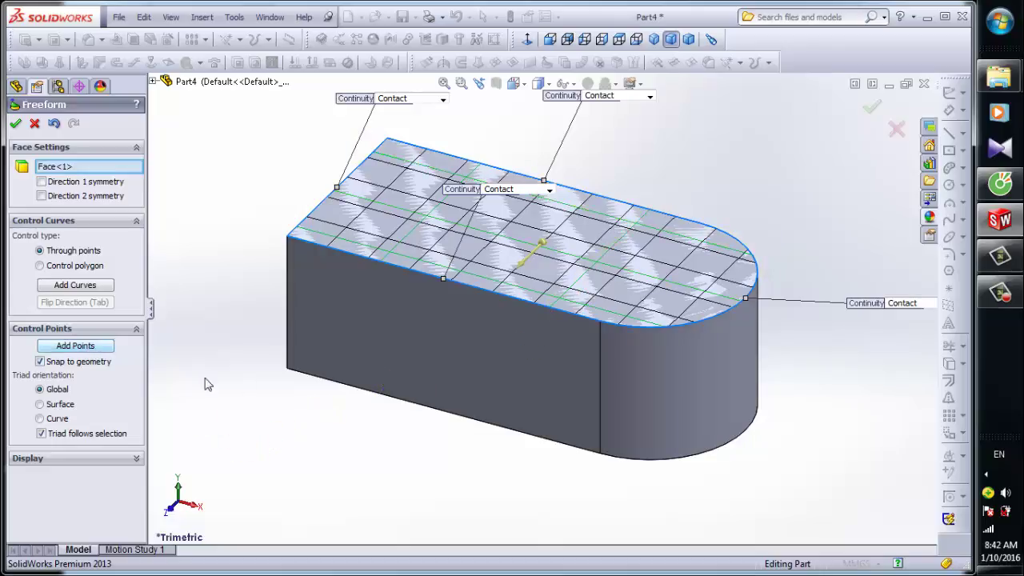
In the back view, pull the middle lengthwise curve's three control points and both end handles upward to form a dome
click(411, 215)
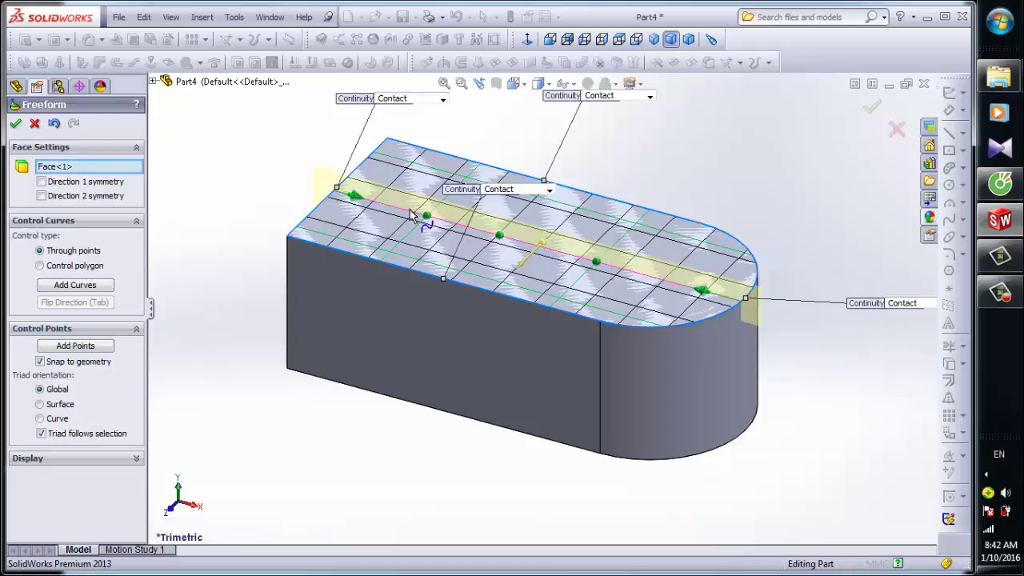
click(610, 44)
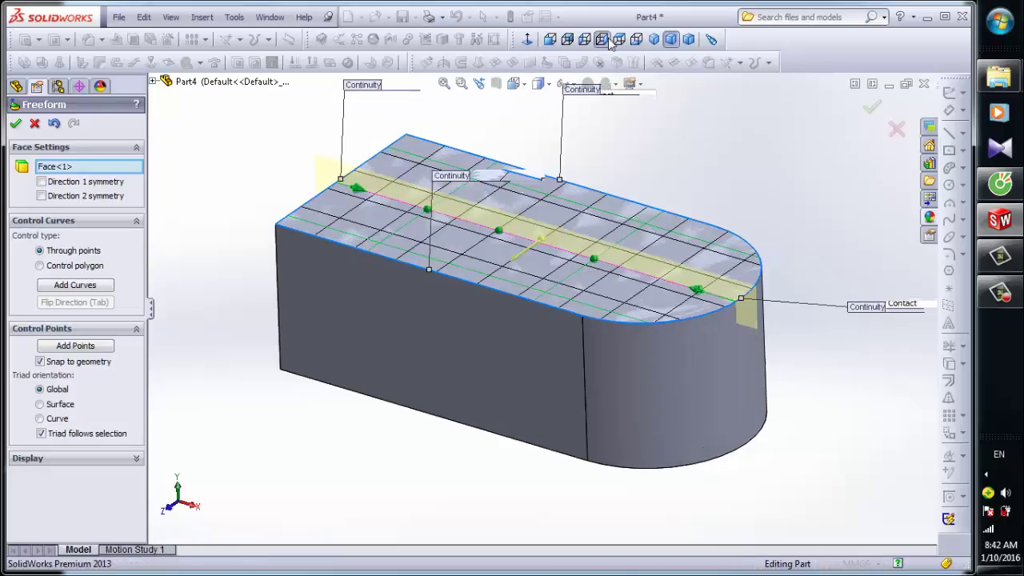
click(567, 43)
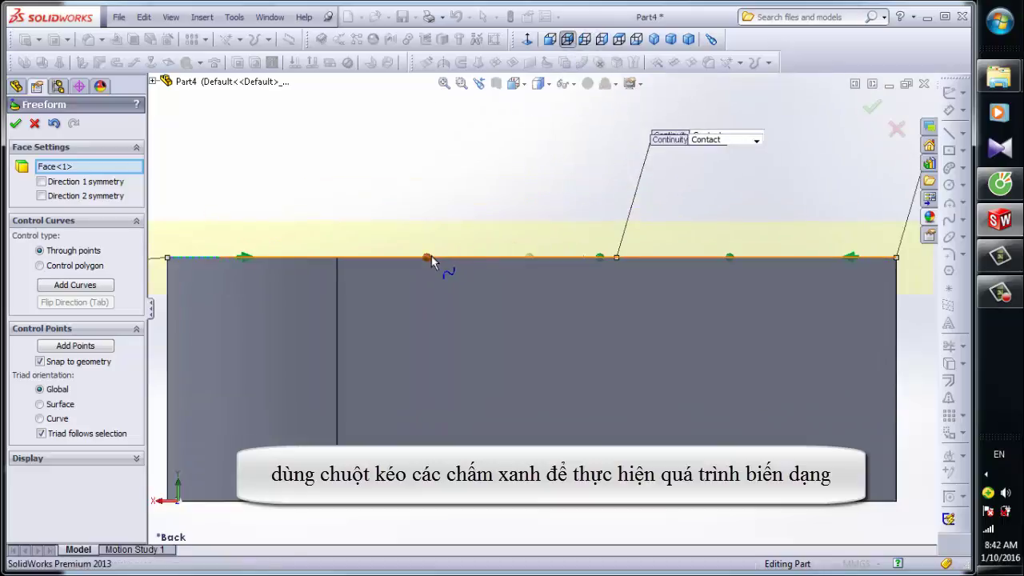
drag(432, 263, 443, 169)
drag(601, 258, 607, 183)
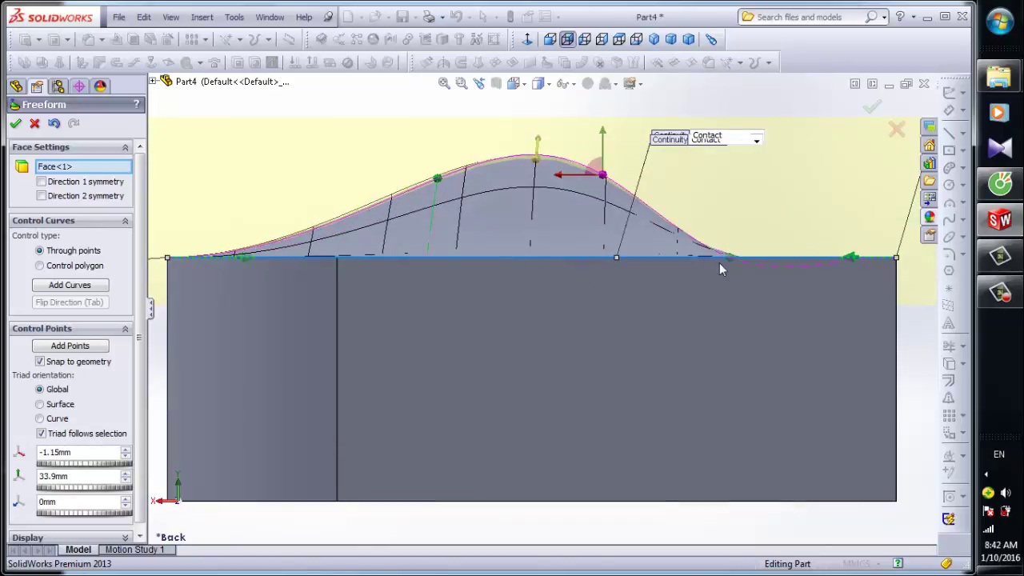
drag(726, 260, 751, 199)
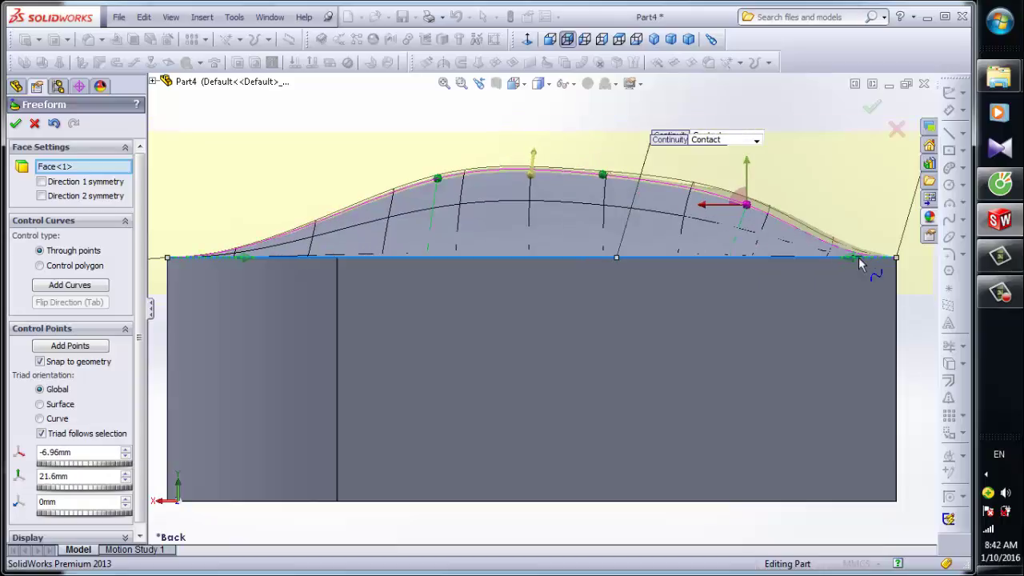
drag(852, 264, 863, 238)
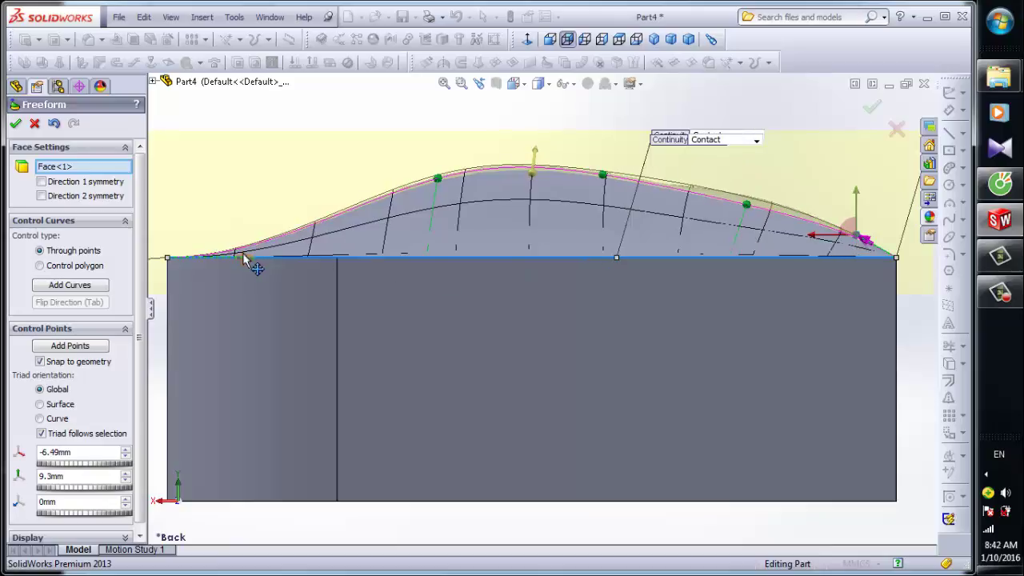
drag(244, 258, 245, 224)
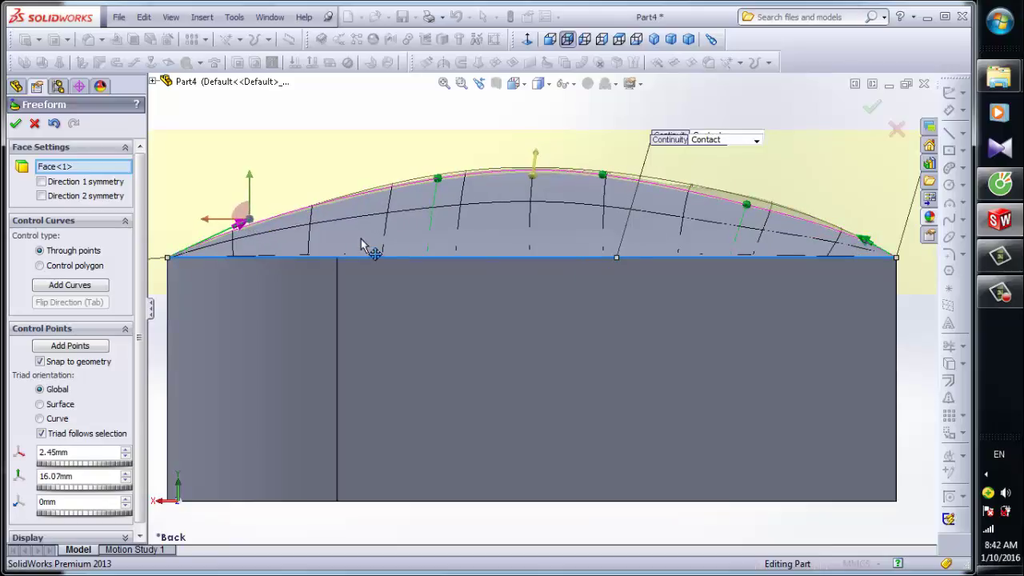
Refine the middle curve's dome by raising its center point to about 39 mm and the point nearer the square end to about 24 mm
drag(747, 206, 752, 200)
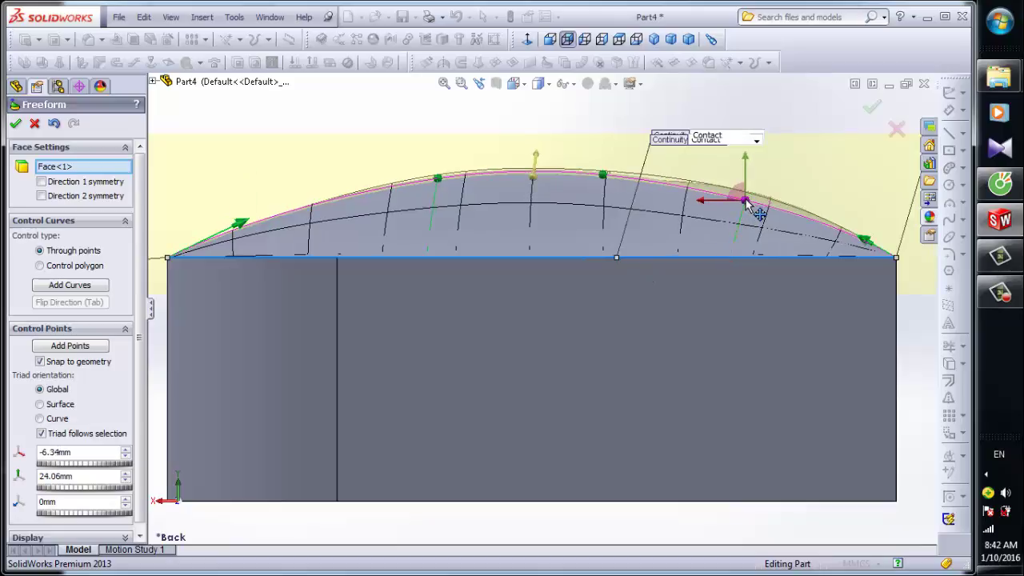
click(602, 172)
drag(601, 169, 537, 192)
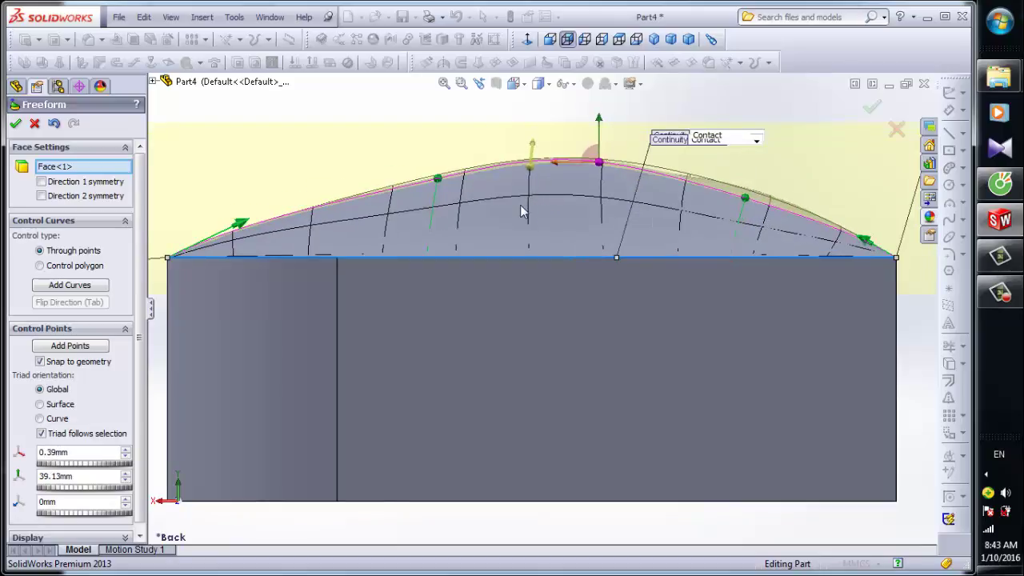
scroll(516, 221, up, 2)
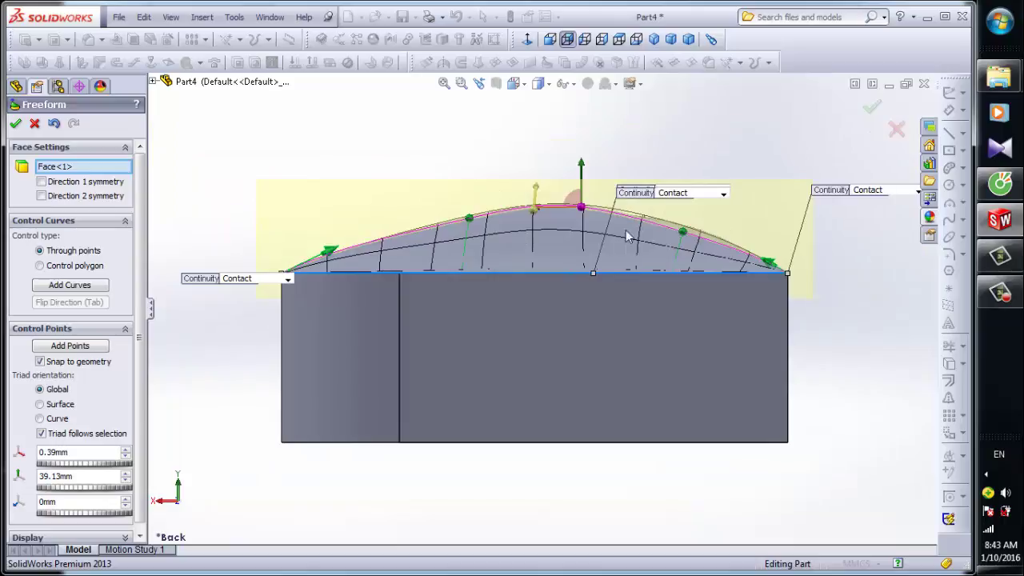
click(790, 168)
Pull the back-side lengthwise curve's three control points and both end handles upward into a shallow arch, with the center at about 15.6 mm
middle_drag(846, 245, 660, 314)
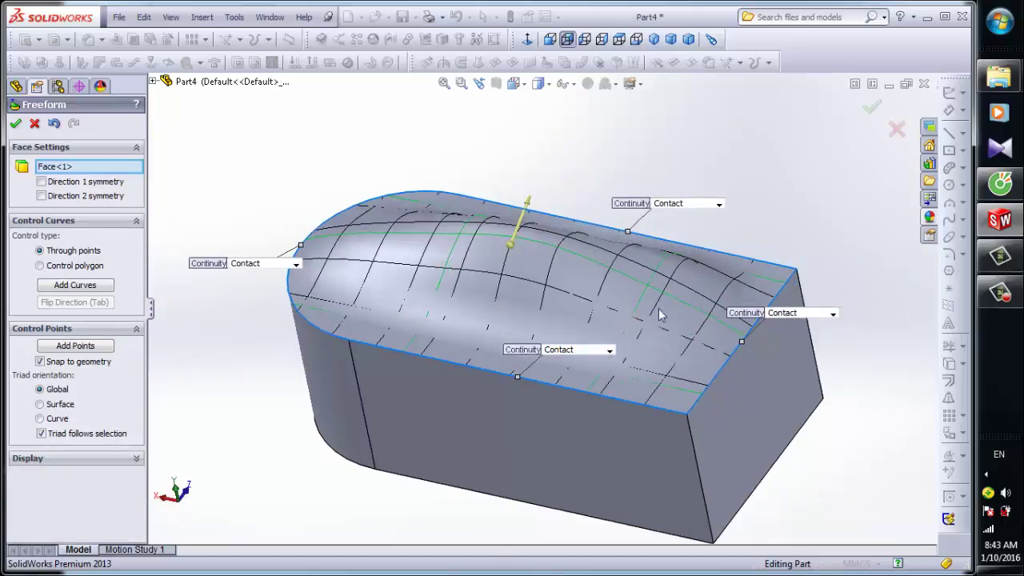
click(437, 330)
click(570, 39)
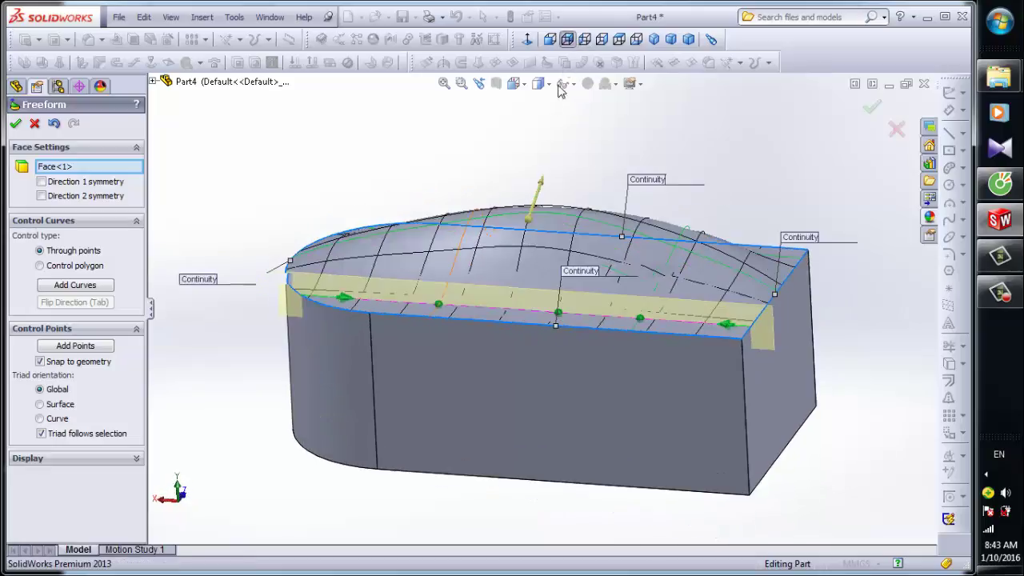
drag(467, 300, 478, 277)
drag(607, 299, 611, 267)
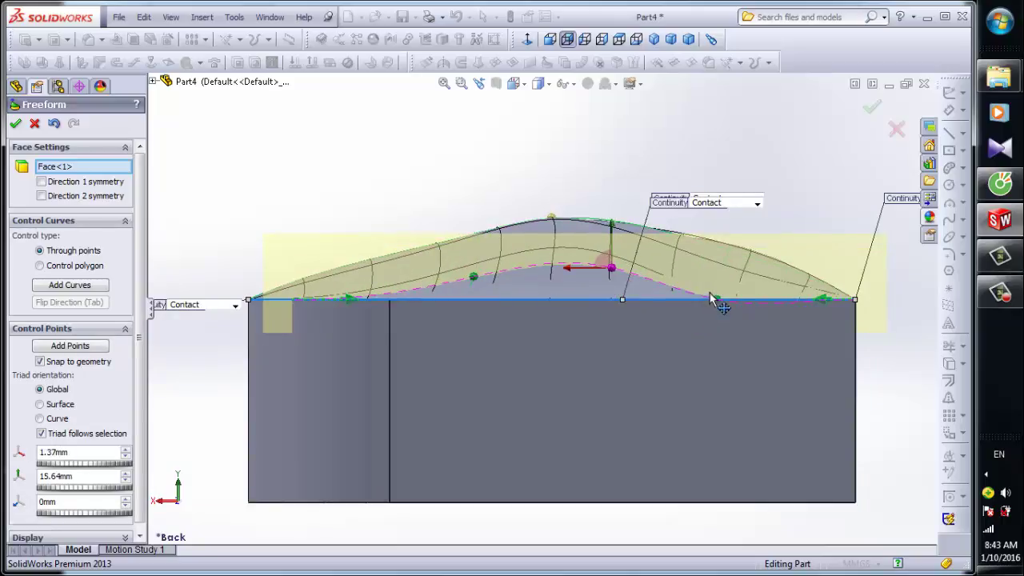
drag(715, 301, 720, 277)
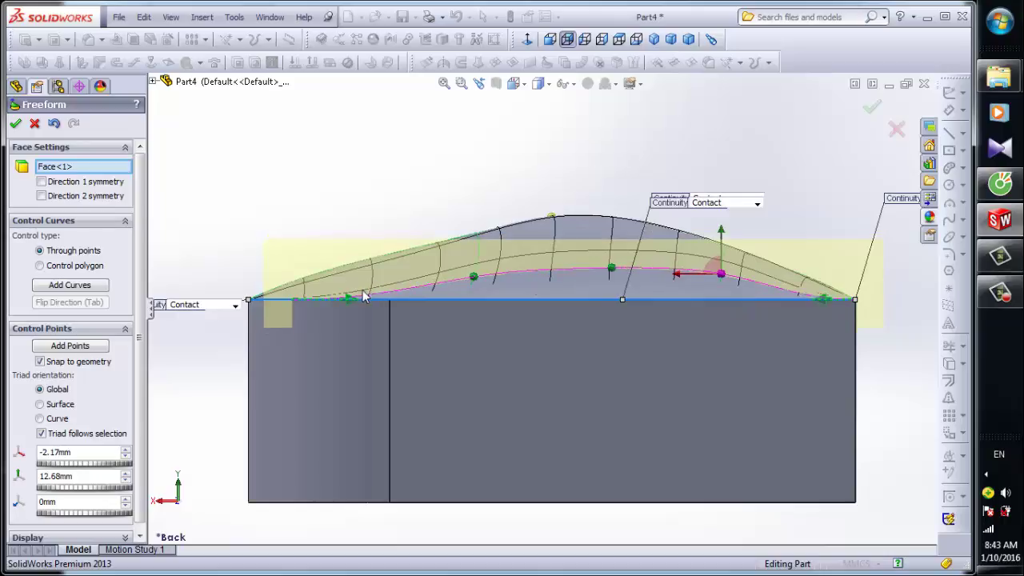
mouse_move(361, 298)
mouse_down()
mouse_move(349, 293)
mouse_move(354, 285)
mouse_up()
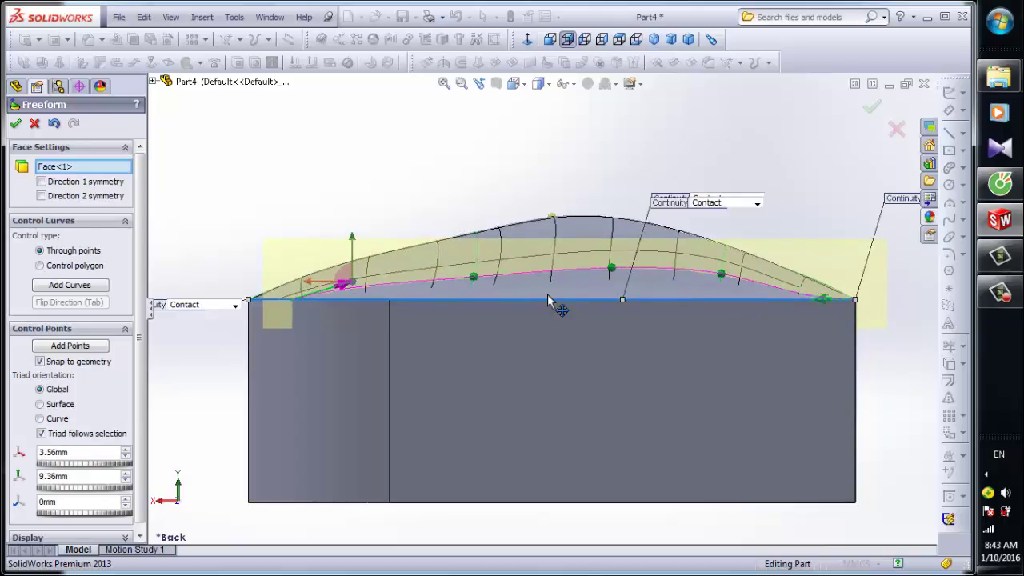
drag(818, 297, 822, 287)
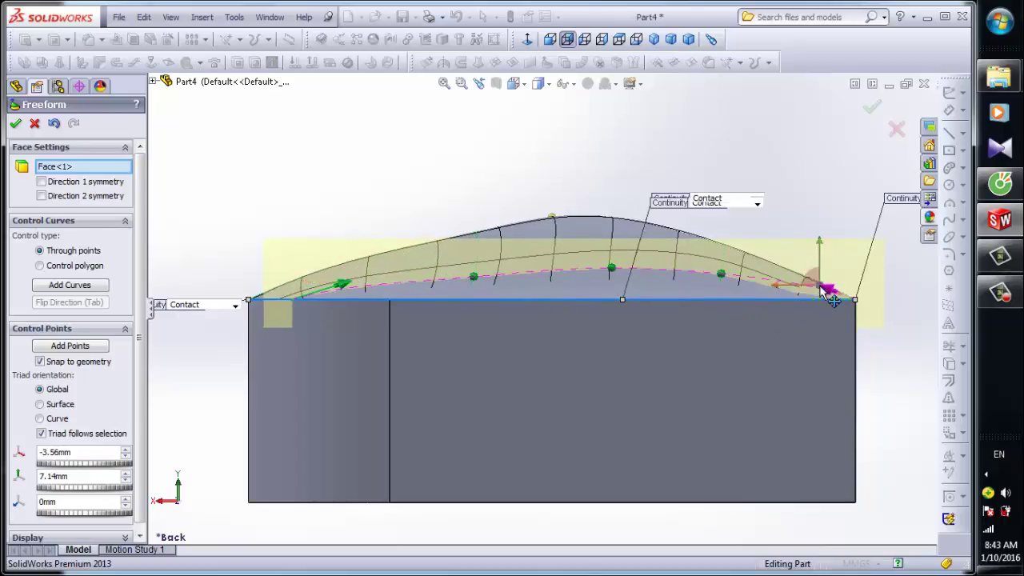
click(756, 175)
In the back view, raise the front-side lengthwise curve's point near the rounded end to about 13.7 mm and its center point to about 21.3 mm
middle_drag(760, 204, 730, 306)
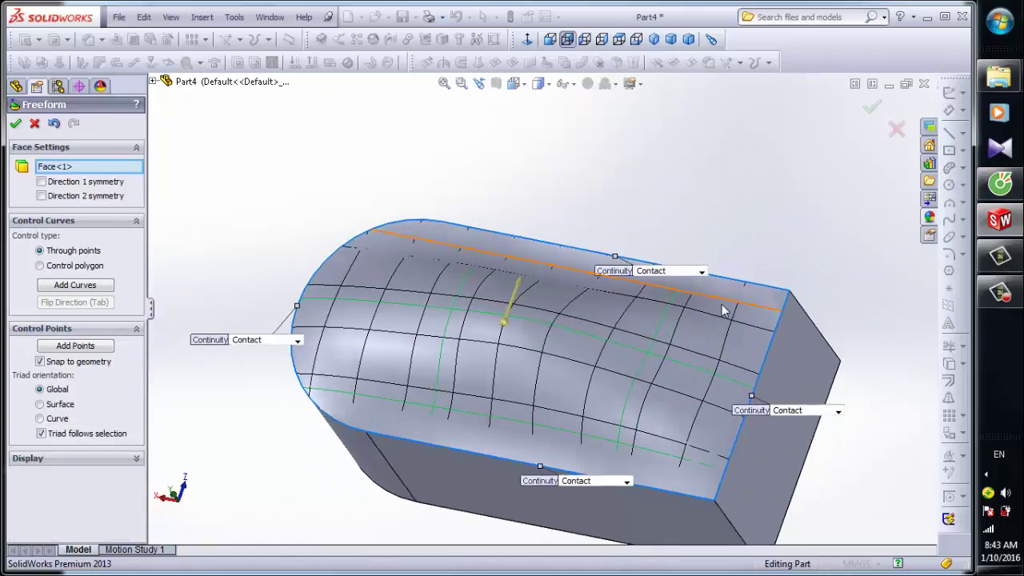
click(566, 40)
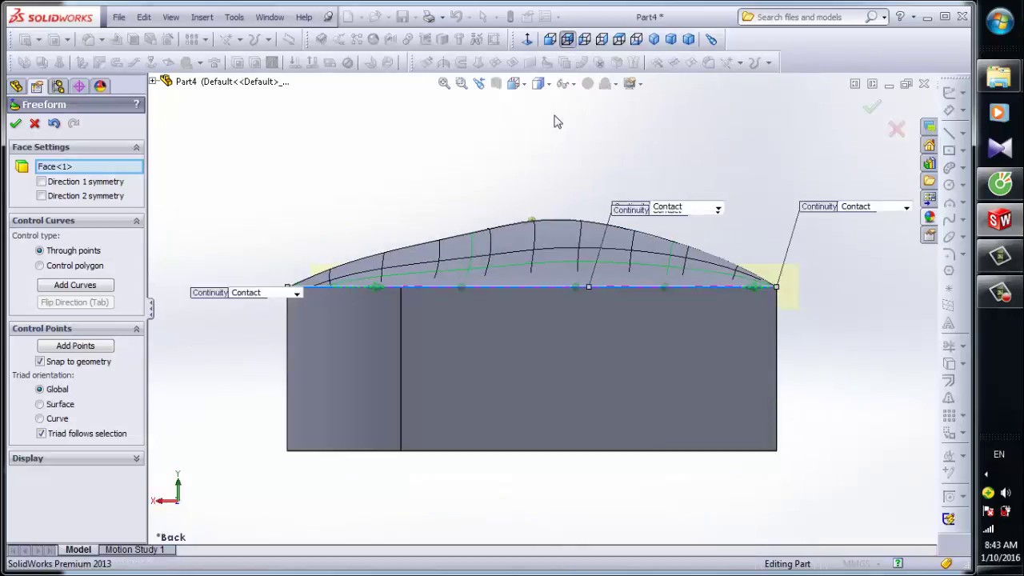
scroll(450, 291, down, 2)
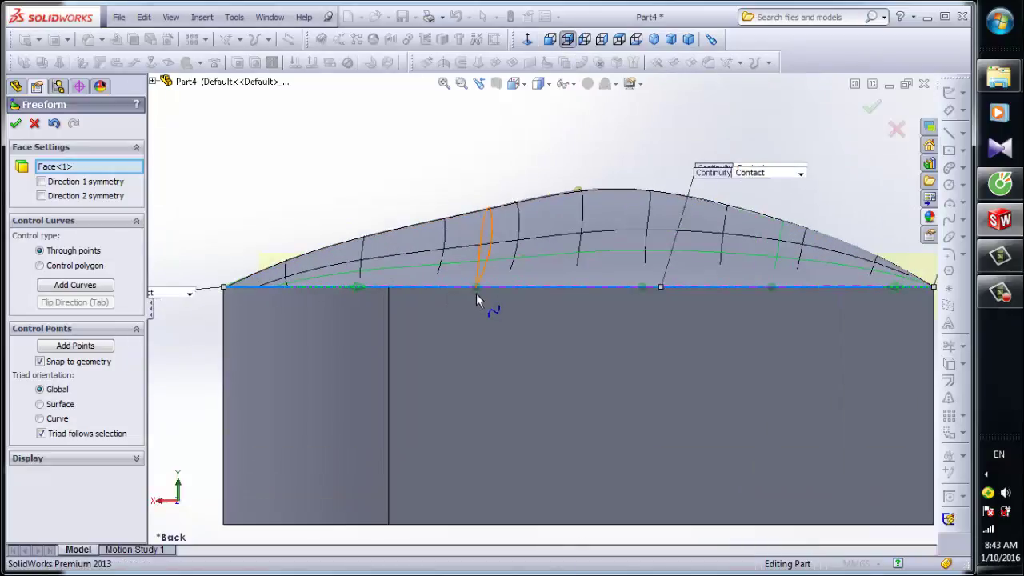
click(478, 288)
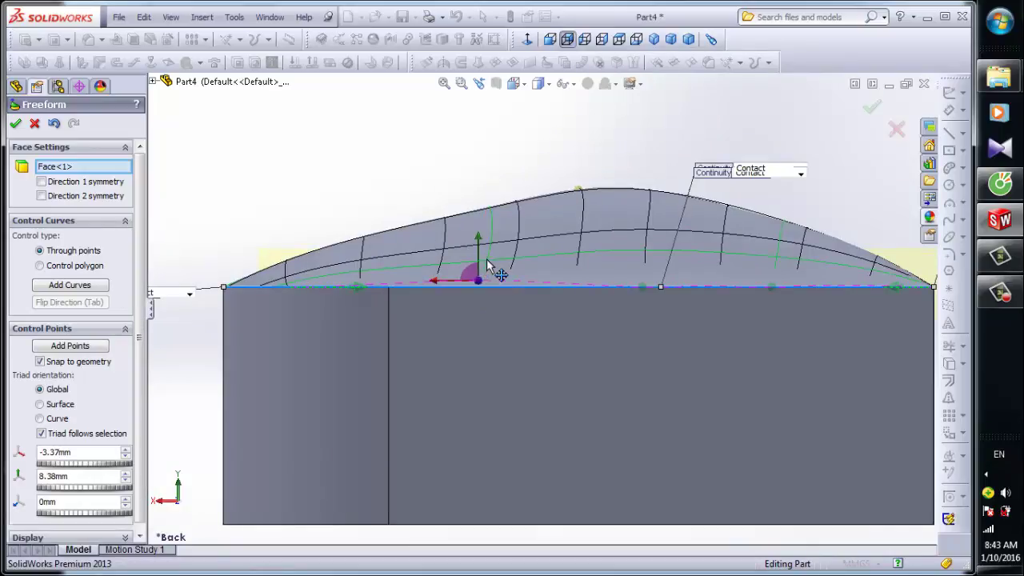
drag(487, 260, 492, 252)
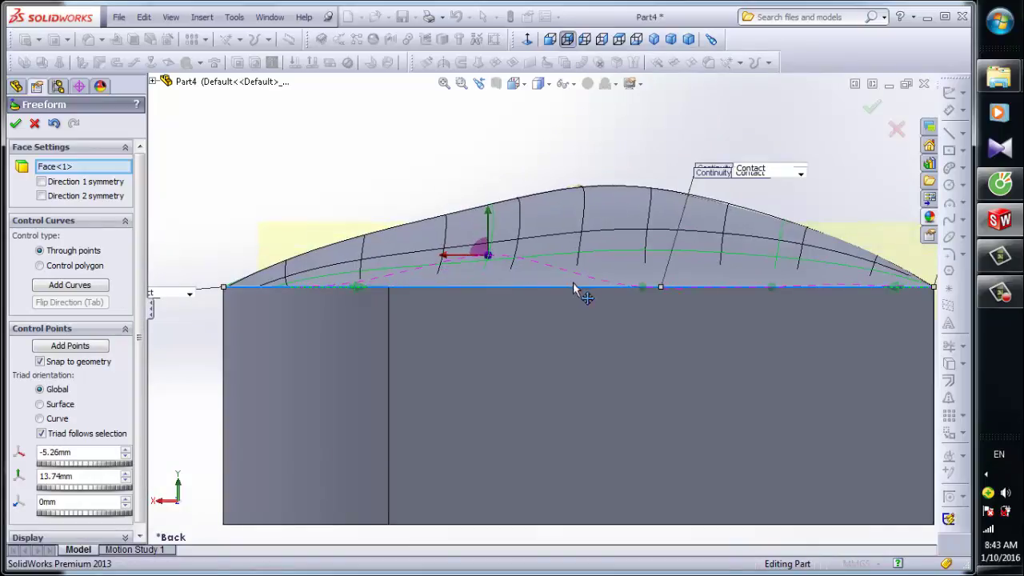
click(650, 286)
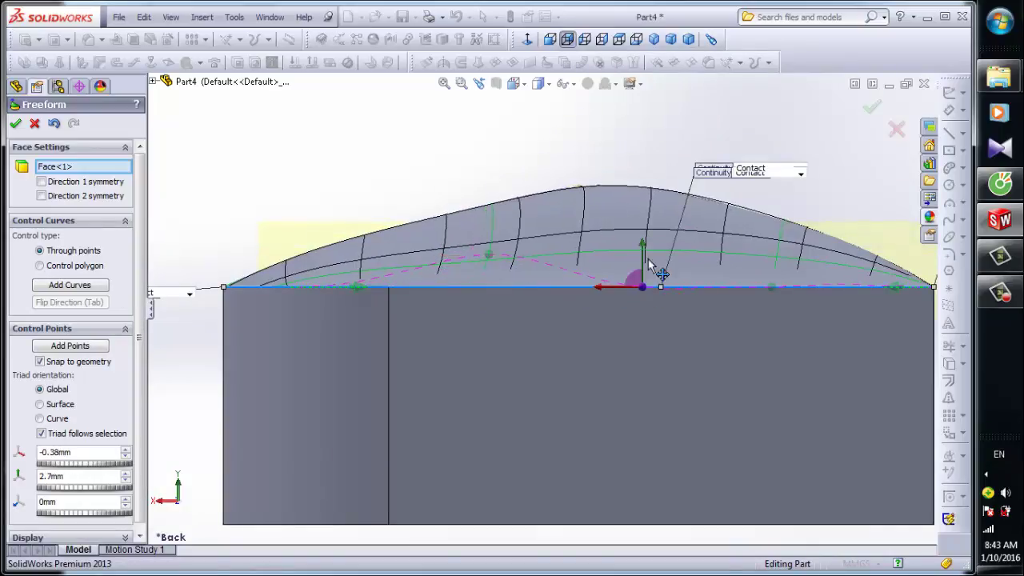
drag(659, 269, 653, 237)
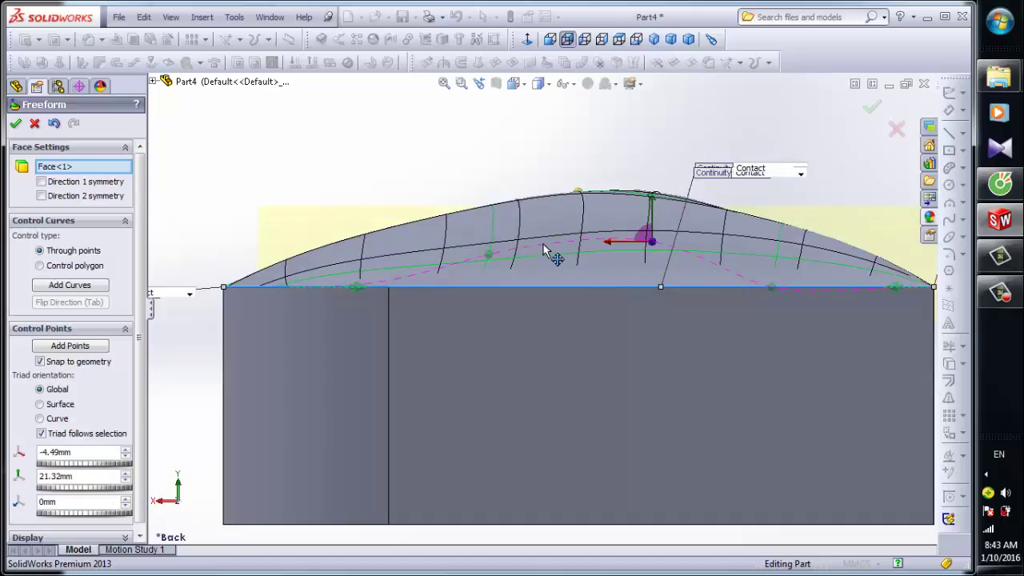
Raise the front-side curve's point nearer the square end to about 16.4 mm and pull both its end handles upward
click(776, 287)
scroll(774, 276, up, 1)
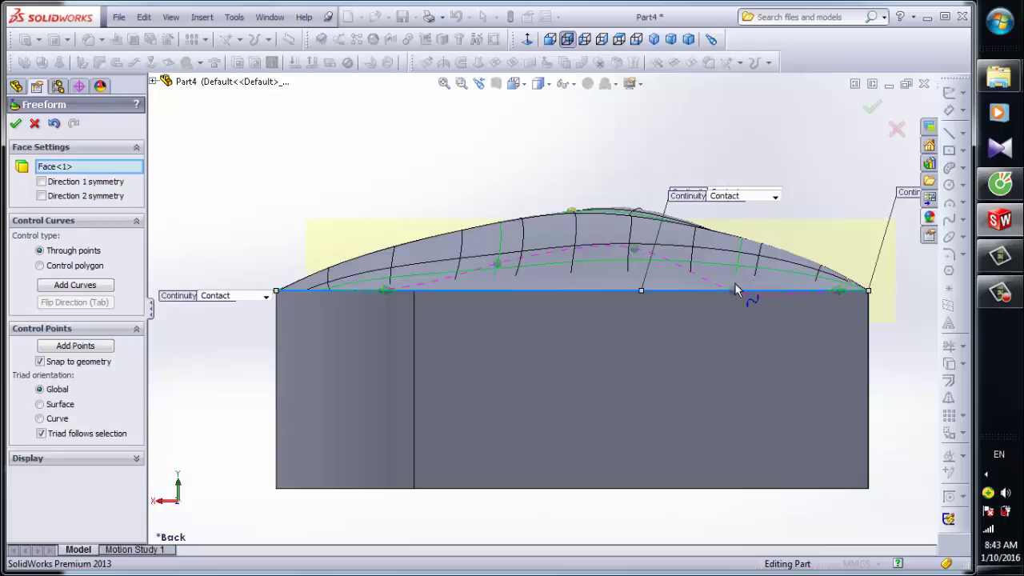
click(736, 277)
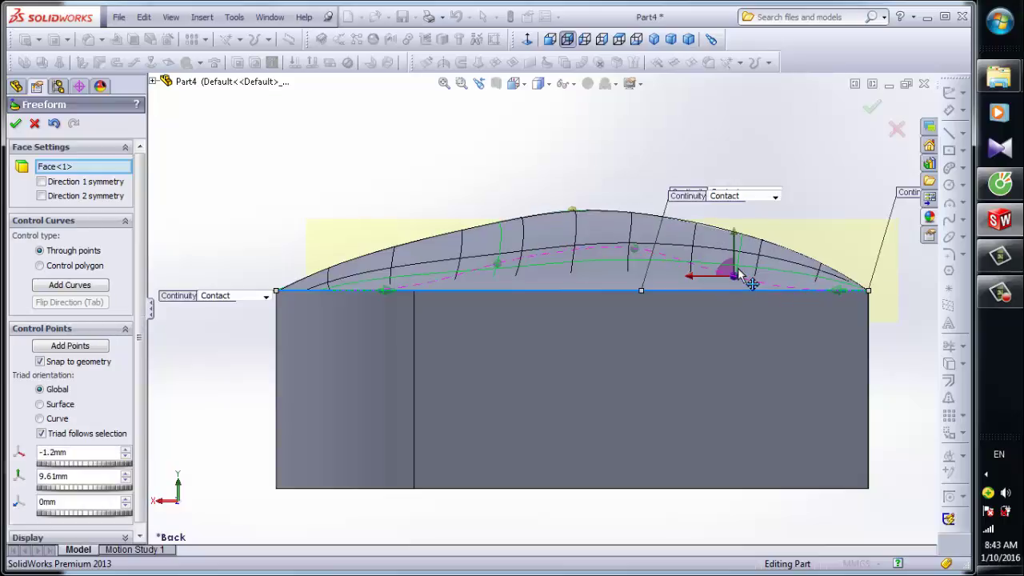
drag(738, 271, 740, 260)
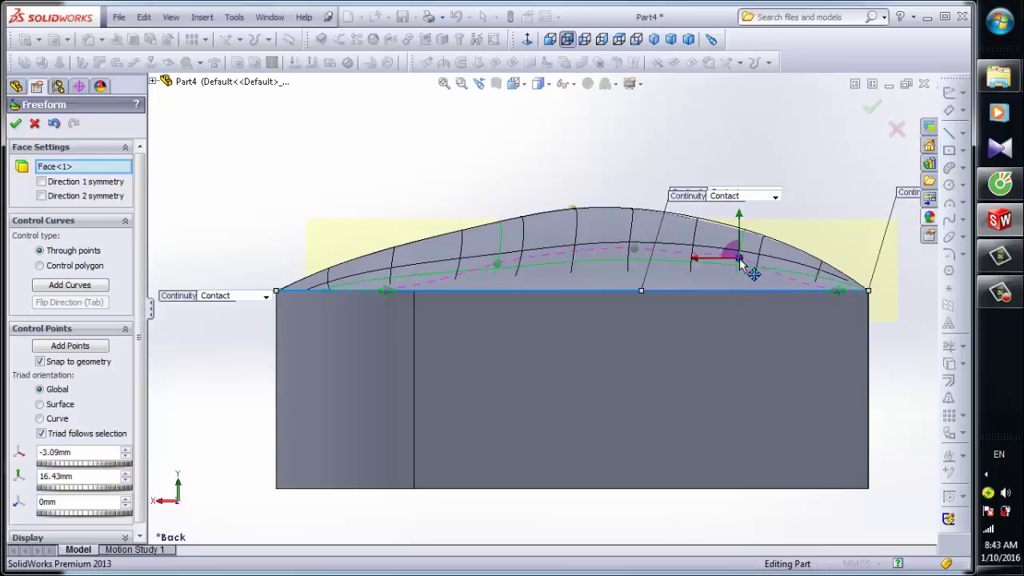
click(835, 282)
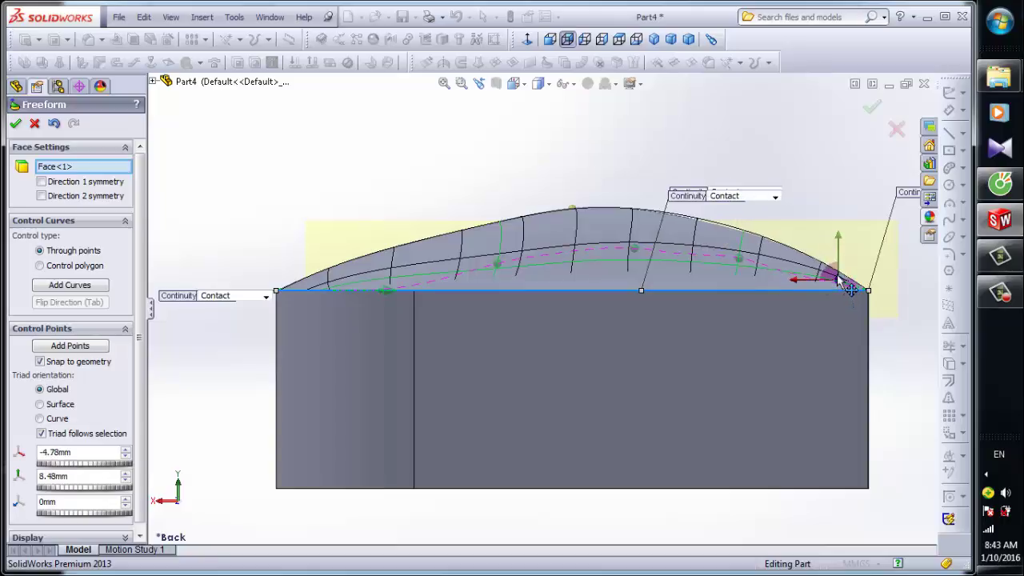
click(389, 290)
drag(390, 293, 394, 266)
click(726, 147)
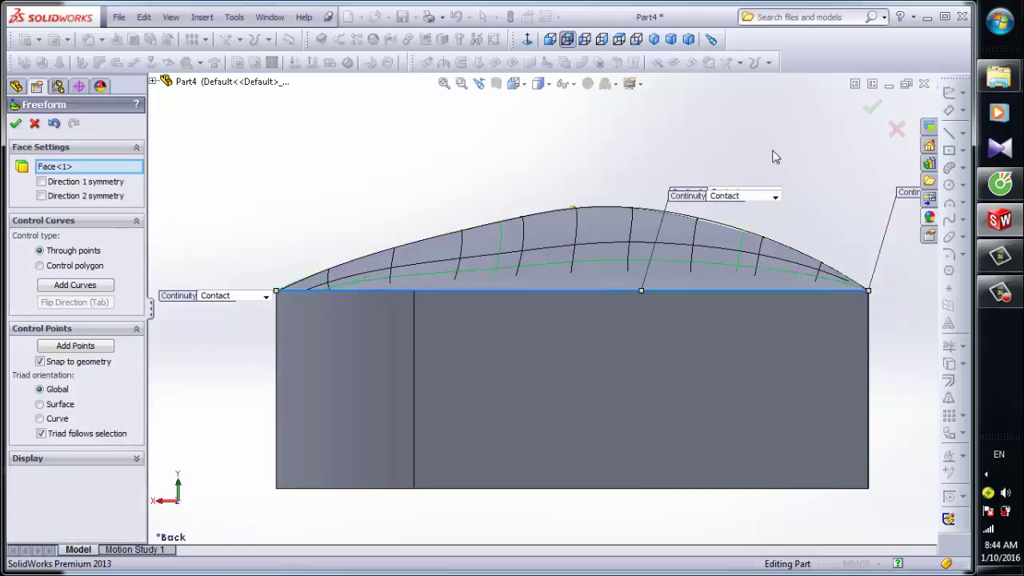
In the left view, raise the square-end crosswise curve's middle point to about 35.2 mm and front-side point to about 19.4 mm, and accept the Freeform
middle_drag(783, 228, 716, 359)
click(708, 360)
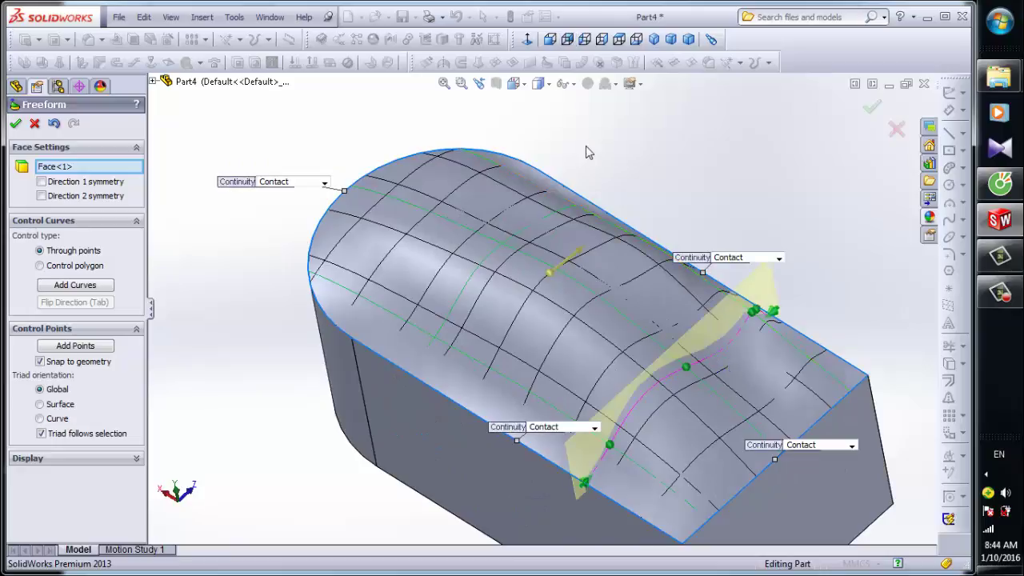
click(584, 44)
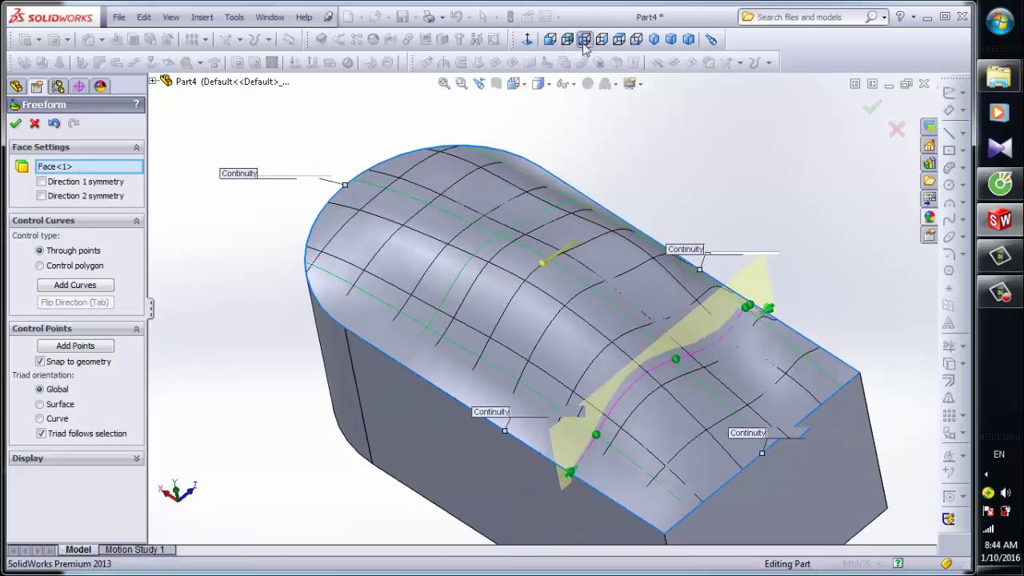
drag(546, 217, 555, 195)
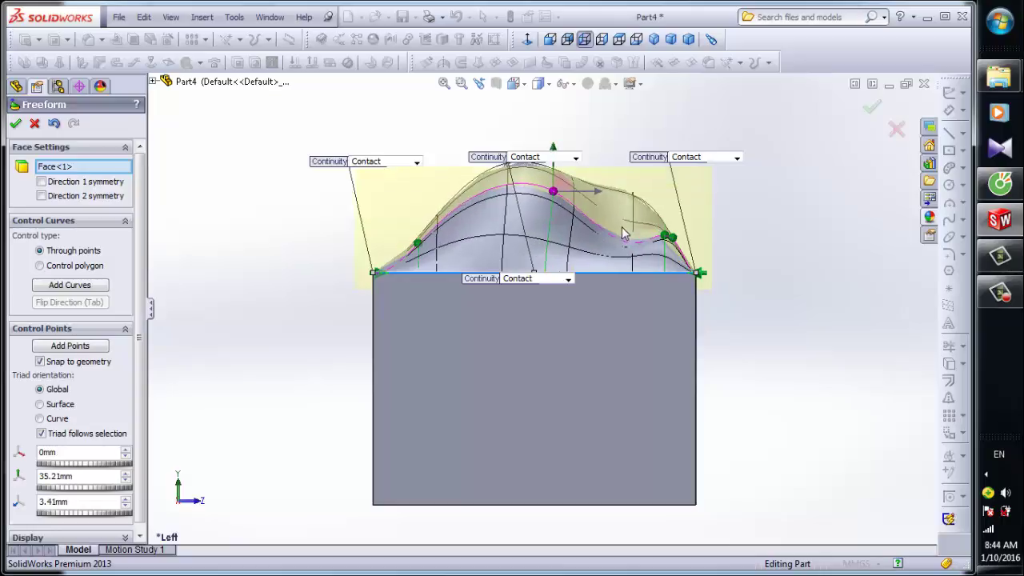
drag(668, 239, 664, 228)
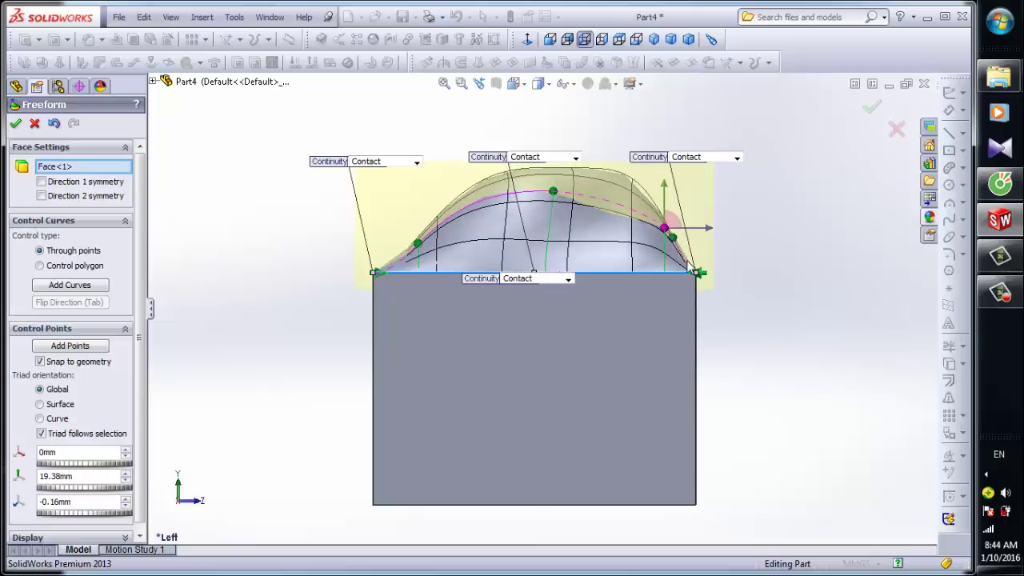
scroll(534, 283, up, 1)
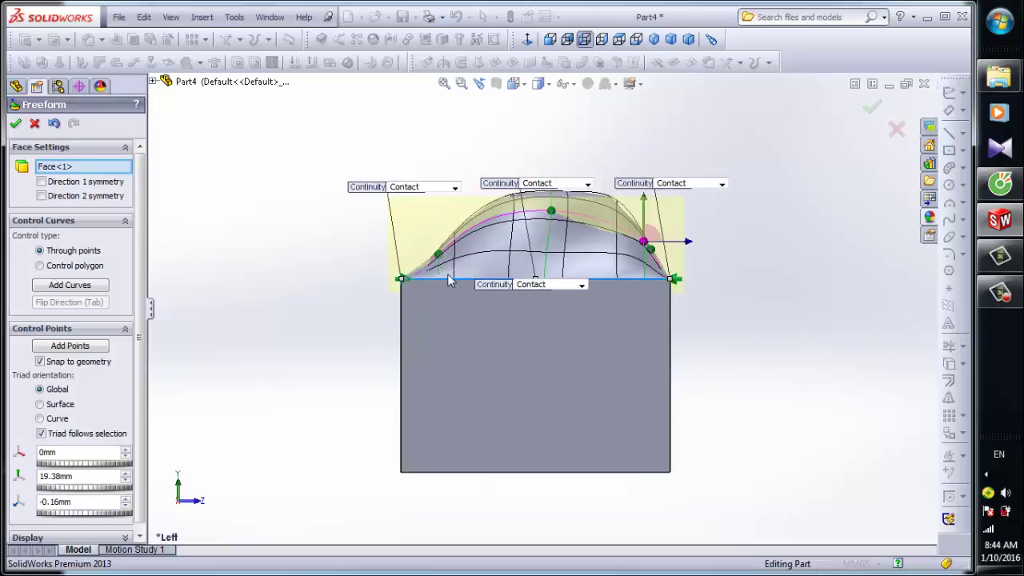
drag(401, 279, 437, 258)
middle_drag(739, 268, 796, 256)
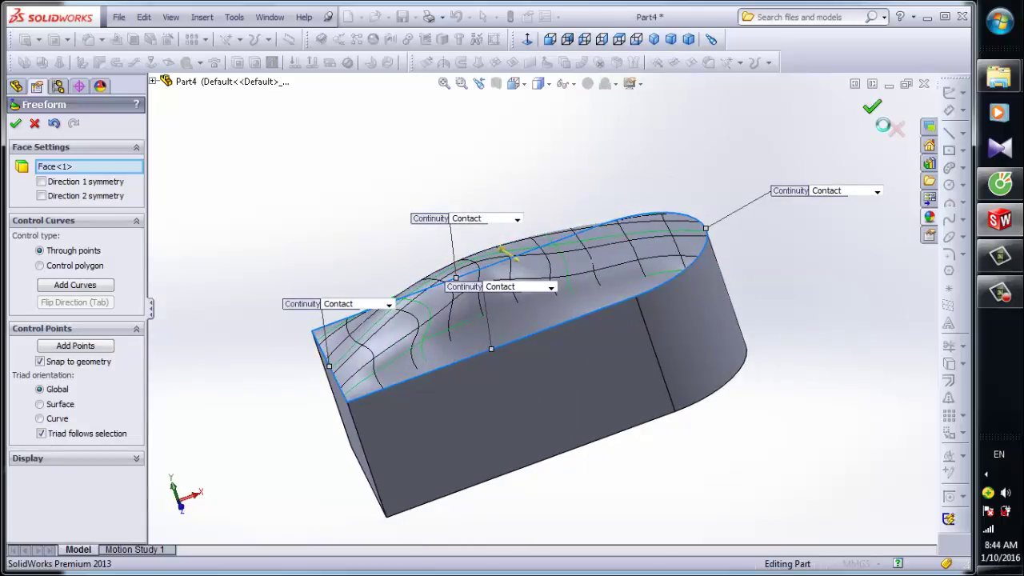
middle_drag(771, 245, 499, 206)
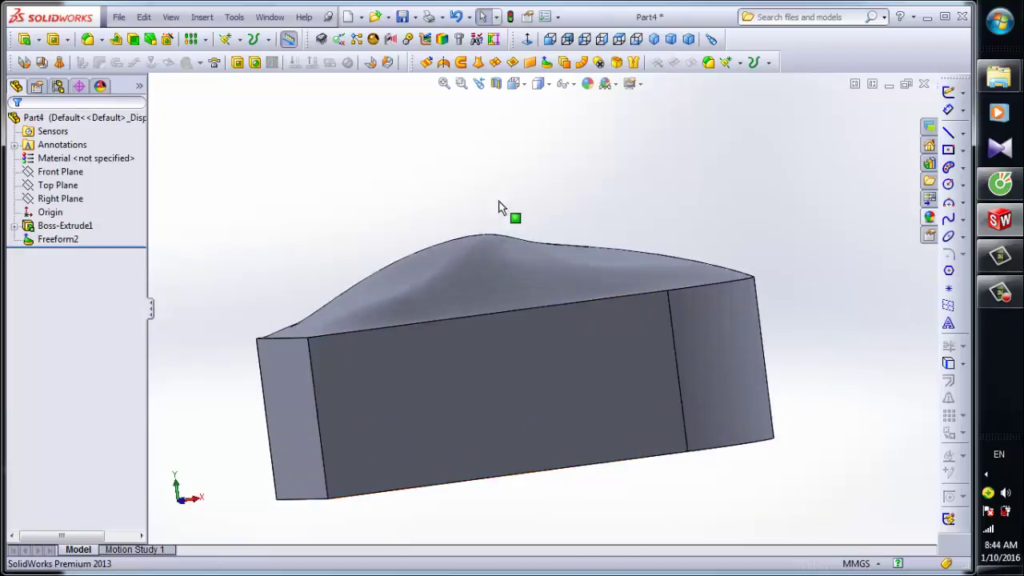
click(496, 83)
scroll(498, 280, up, 2)
middle_drag(497, 282, 534, 344)
drag(546, 344, 568, 360)
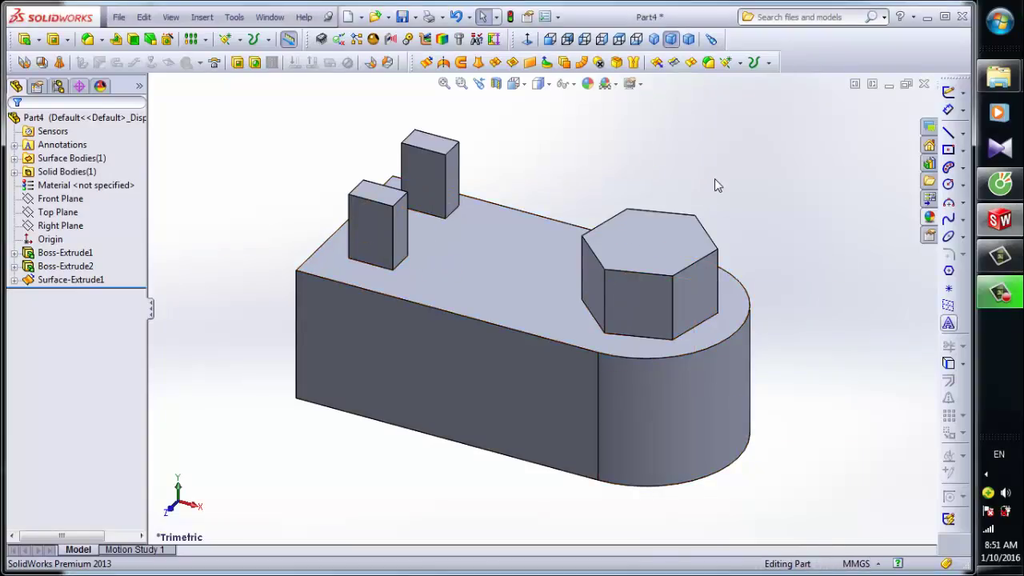
Show the hidden wavy extruded surface and check its profile against the block in the front view
middle_drag(717, 185, 678, 293)
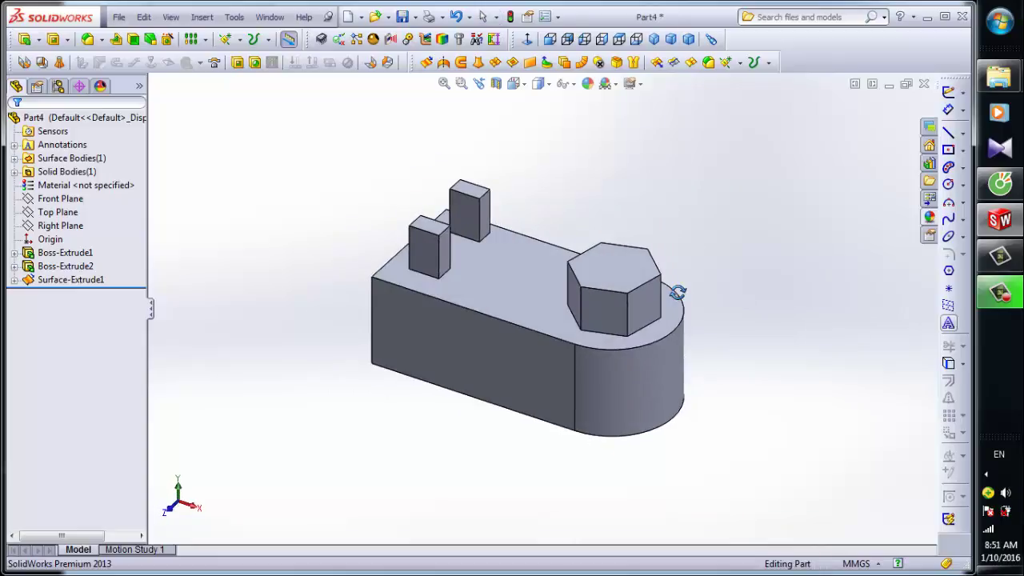
click(71, 280)
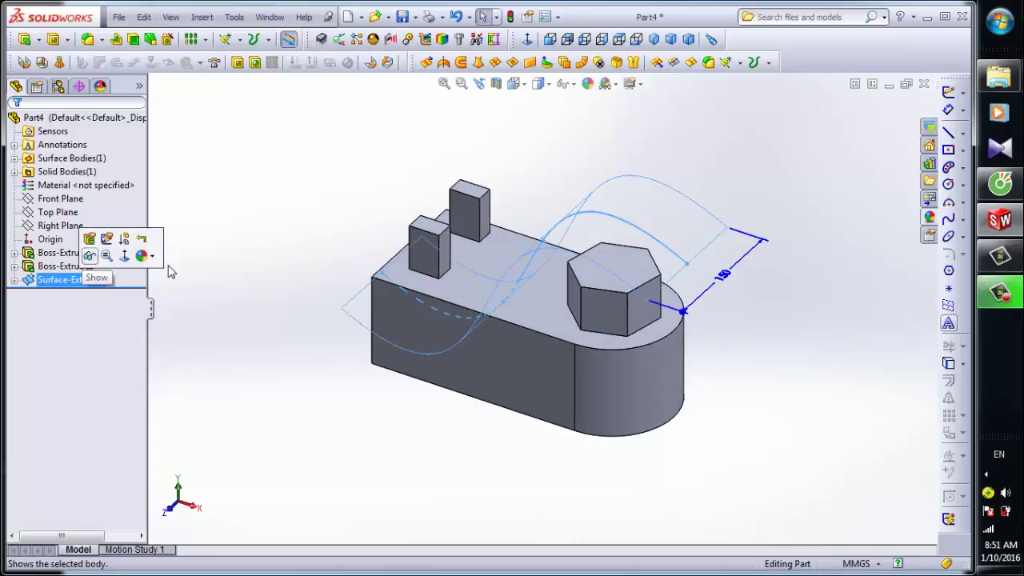
click(88, 255)
click(558, 376)
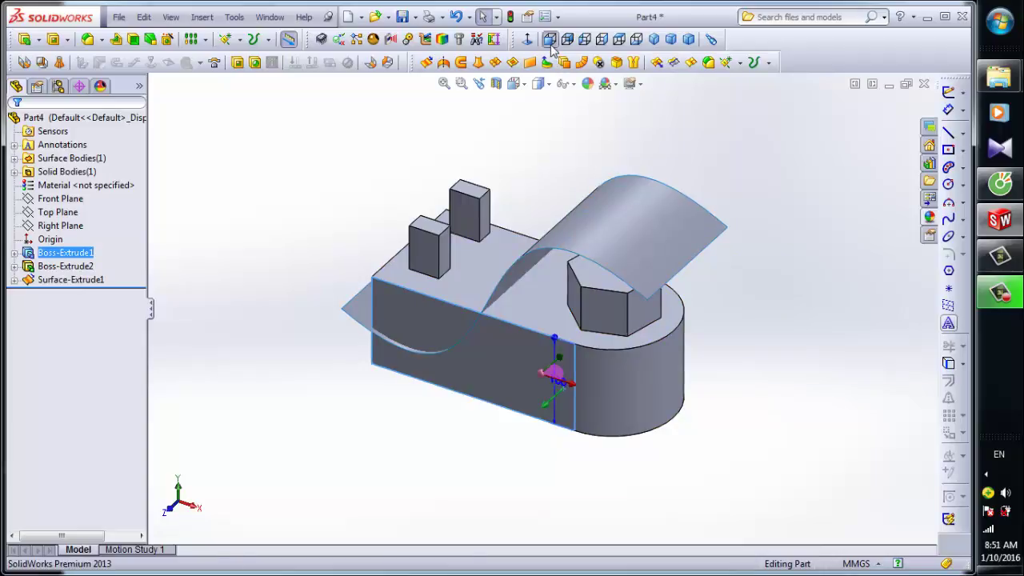
click(550, 40)
click(838, 362)
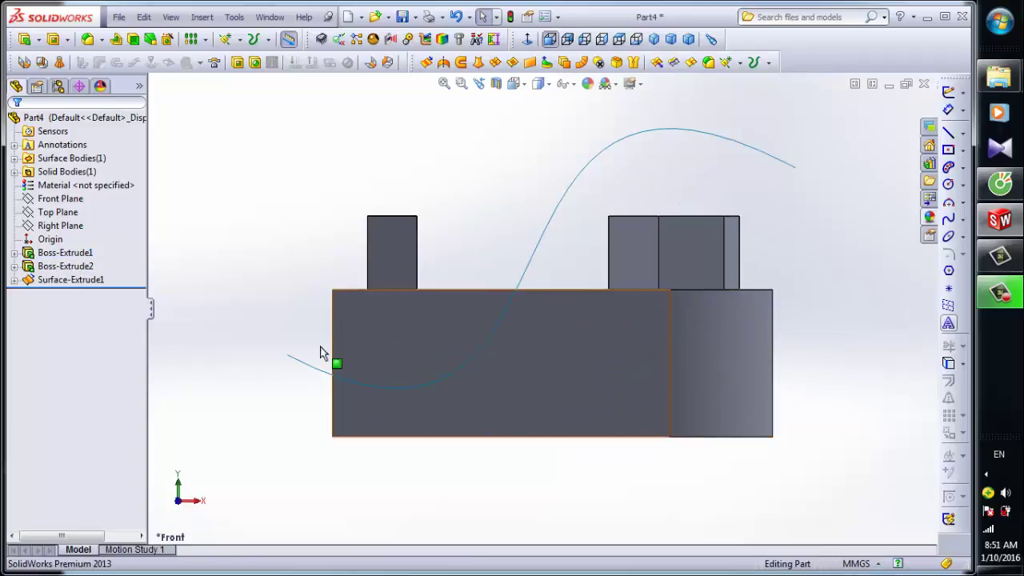
key(ctrl+7)
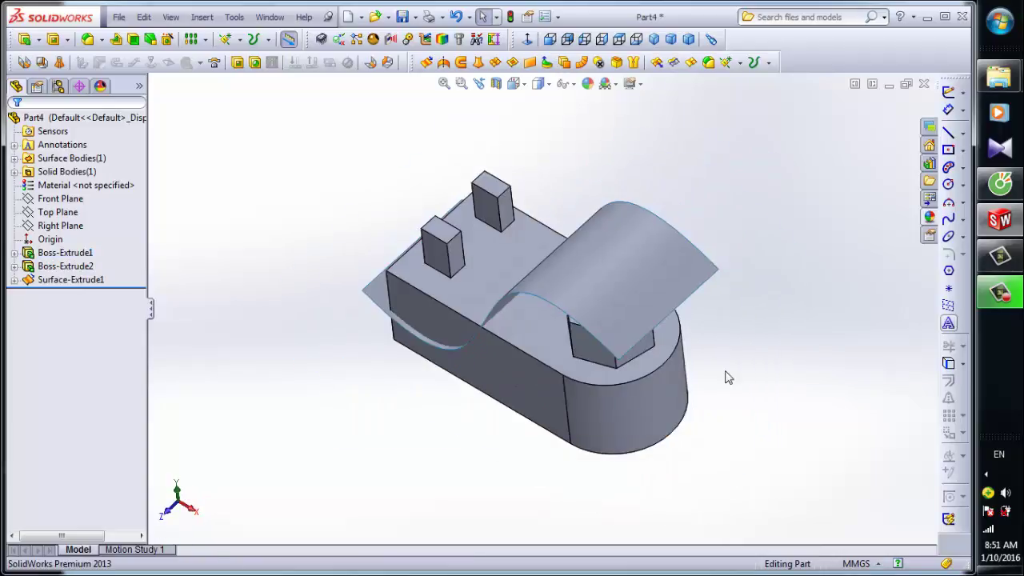
middle_drag(728, 377, 747, 331)
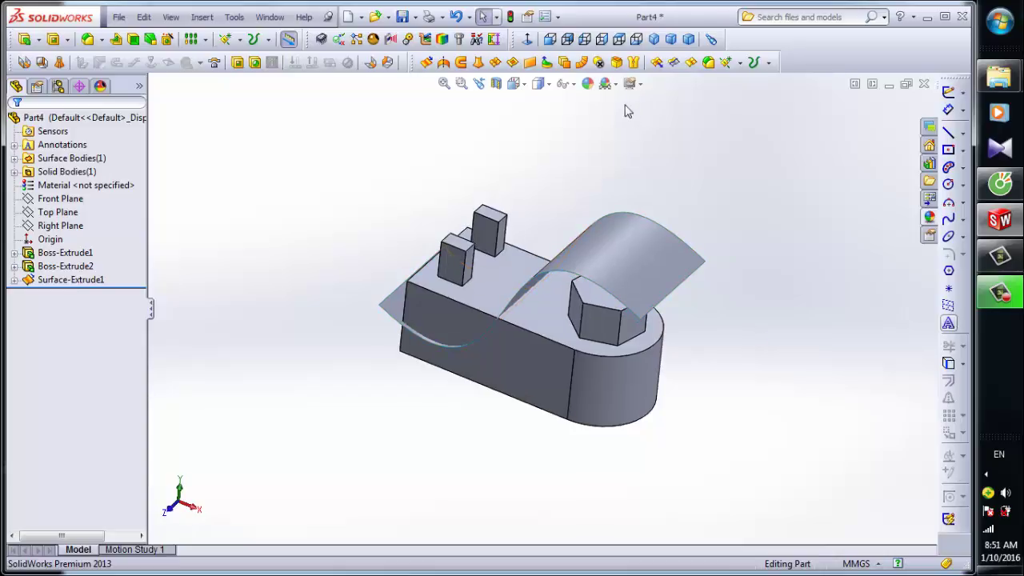
Use Replace Face to replace the block's flat top face with the wavy extruded surface
click(615, 65)
scroll(629, 282, up, 2)
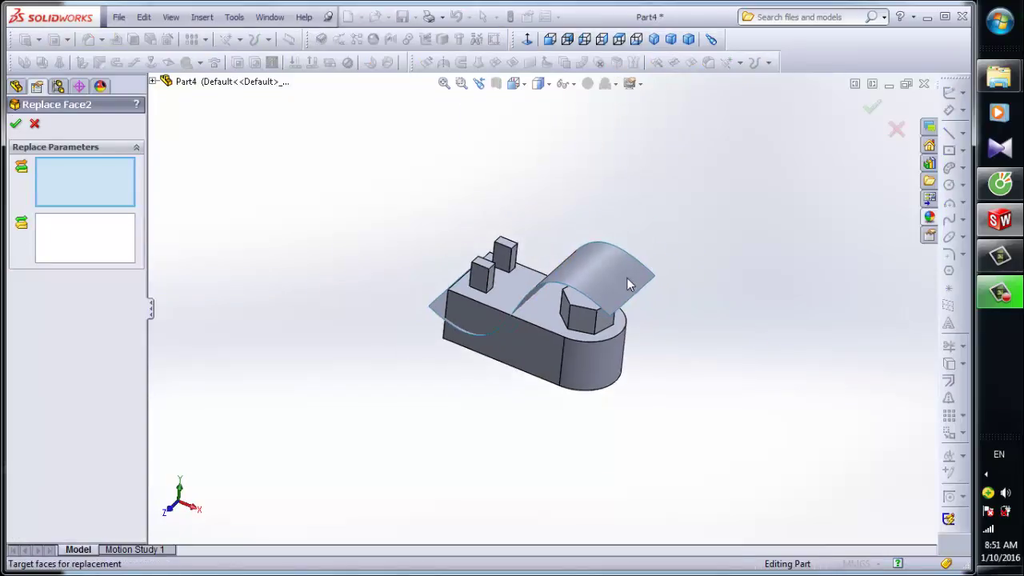
scroll(629, 283, down, 1)
click(484, 288)
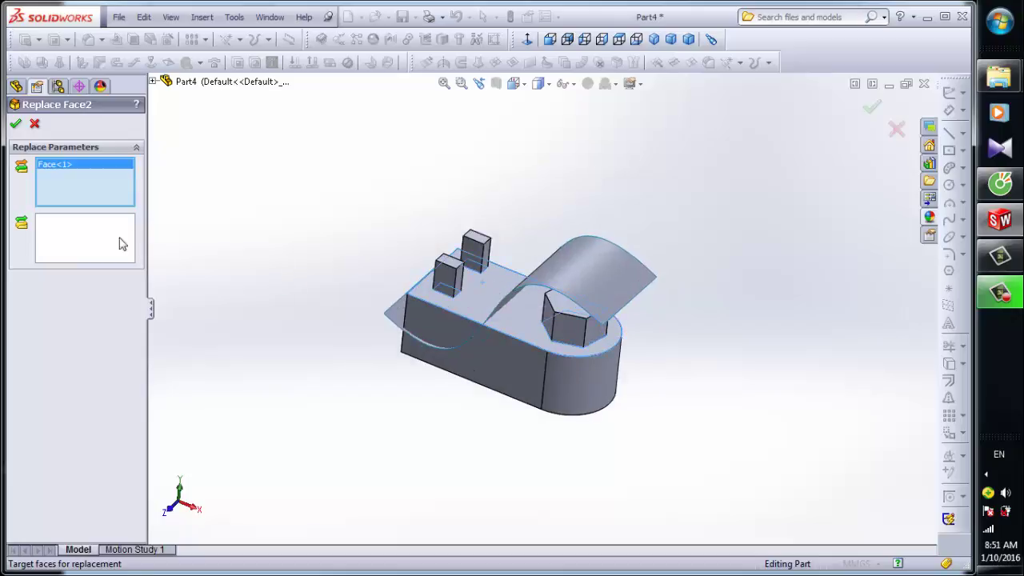
click(90, 240)
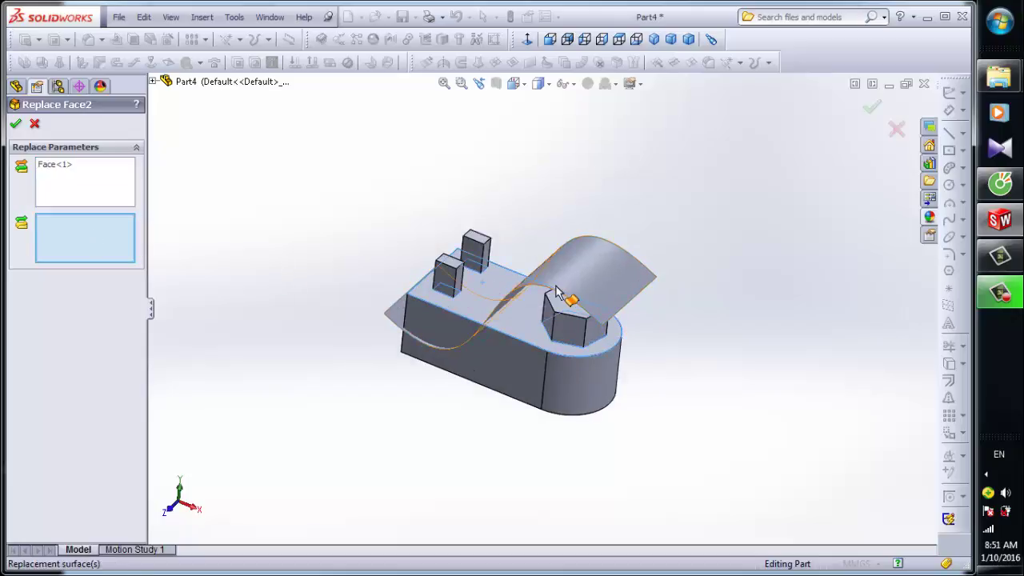
click(598, 288)
middle_drag(677, 336, 736, 304)
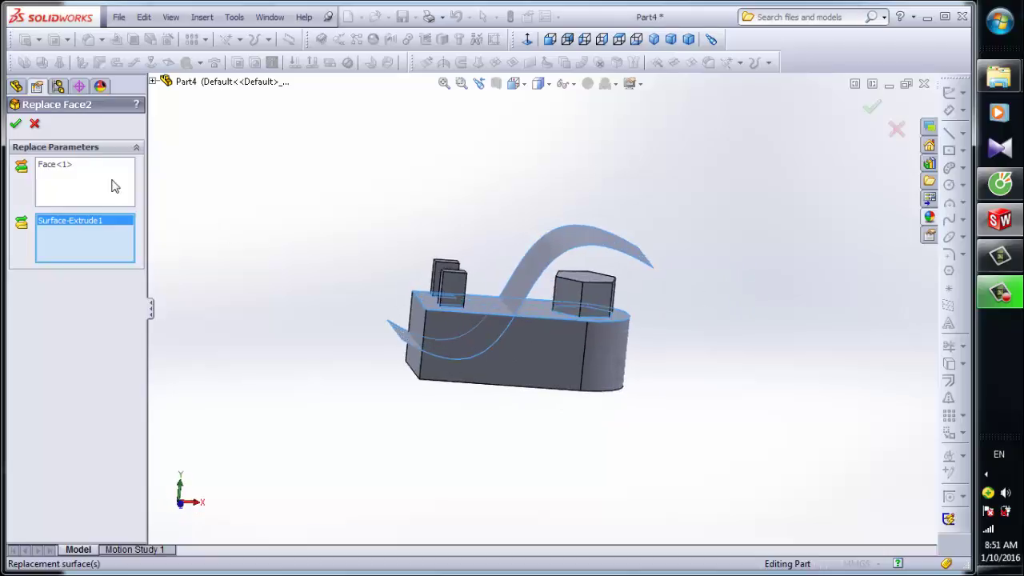
click(15, 126)
Hide the wavy surface body and inspect the block's reshaped top from the side
middle_drag(651, 318, 616, 328)
click(656, 264)
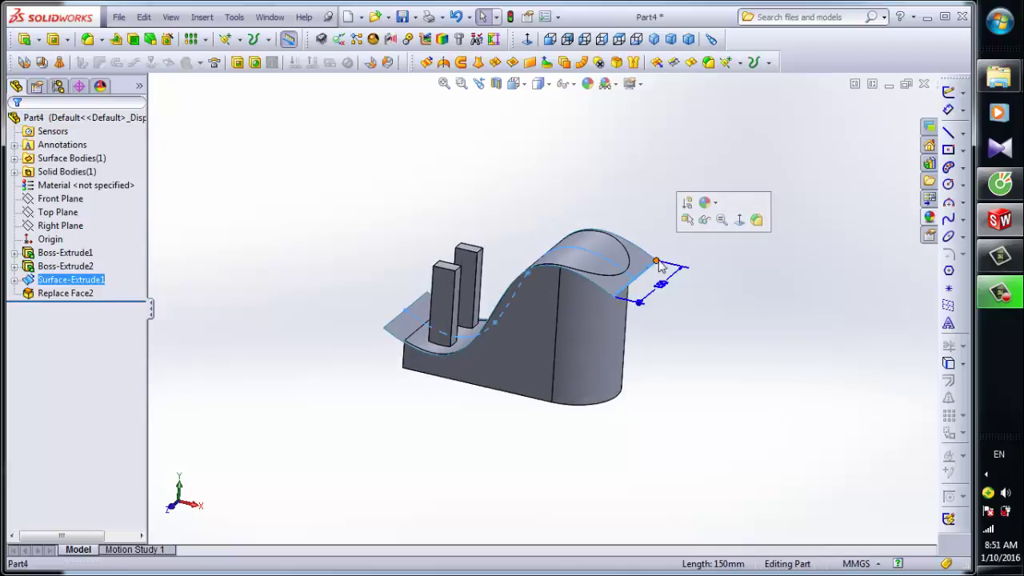
click(704, 219)
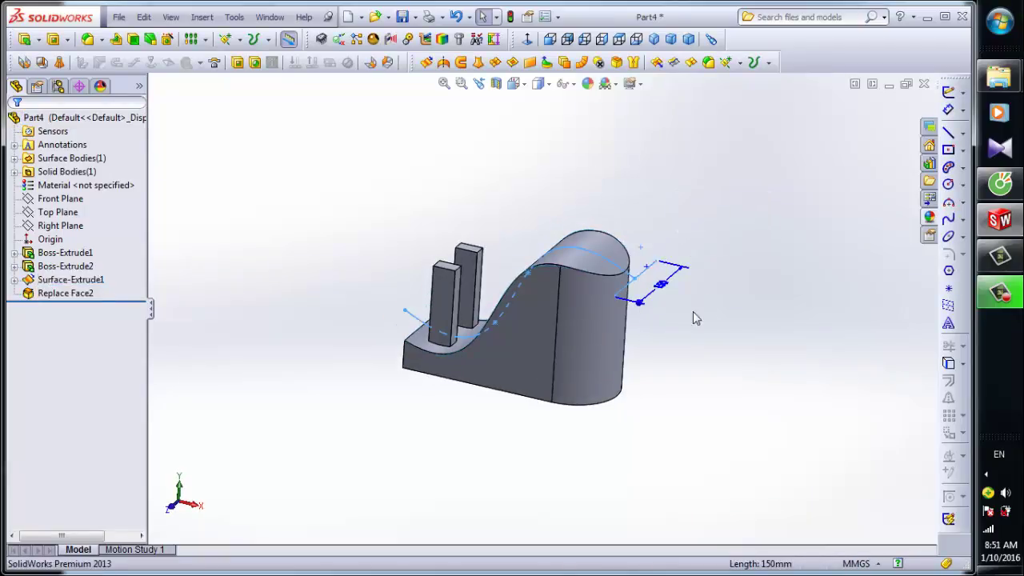
middle_drag(704, 355, 702, 286)
mouse_move(574, 292)
middle_down()
mouse_move(631, 237)
mouse_move(601, 208)
mouse_move(658, 205)
mouse_move(640, 240)
middle_up()
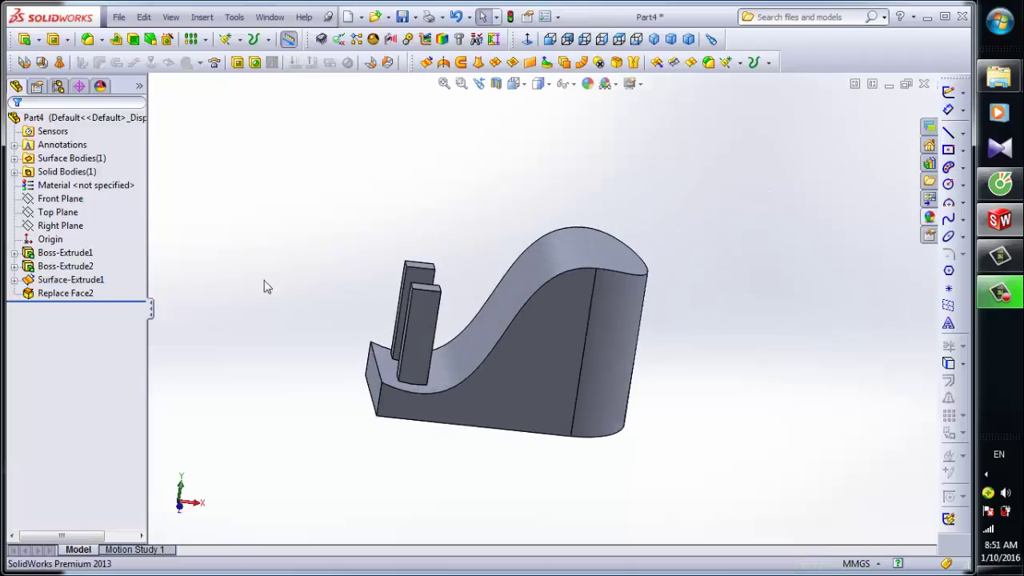
Show the wavy surface and edit the Replace Face feature to target the hexagonal boss's top face instead of the block's top
click(68, 281)
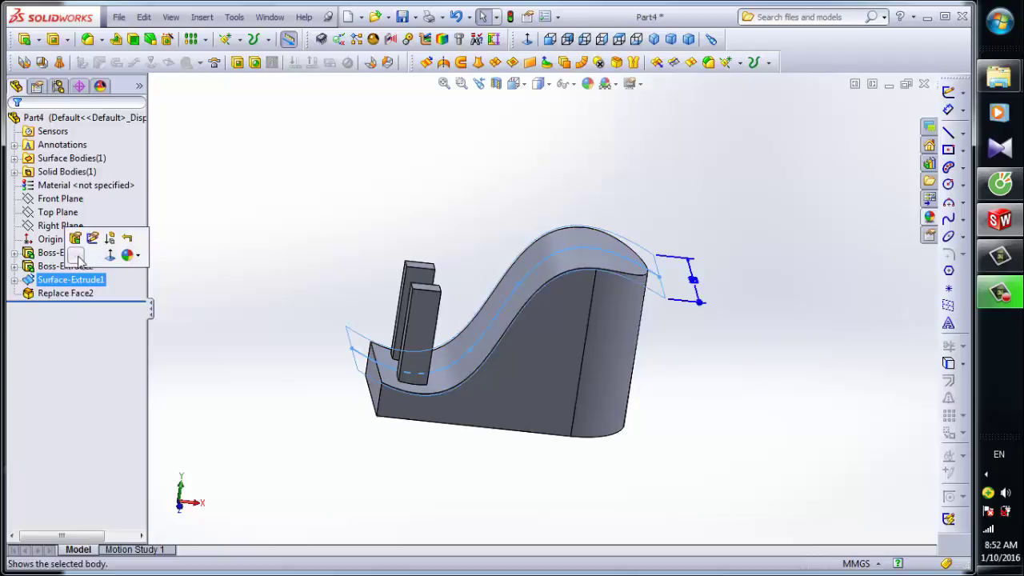
click(76, 256)
click(66, 293)
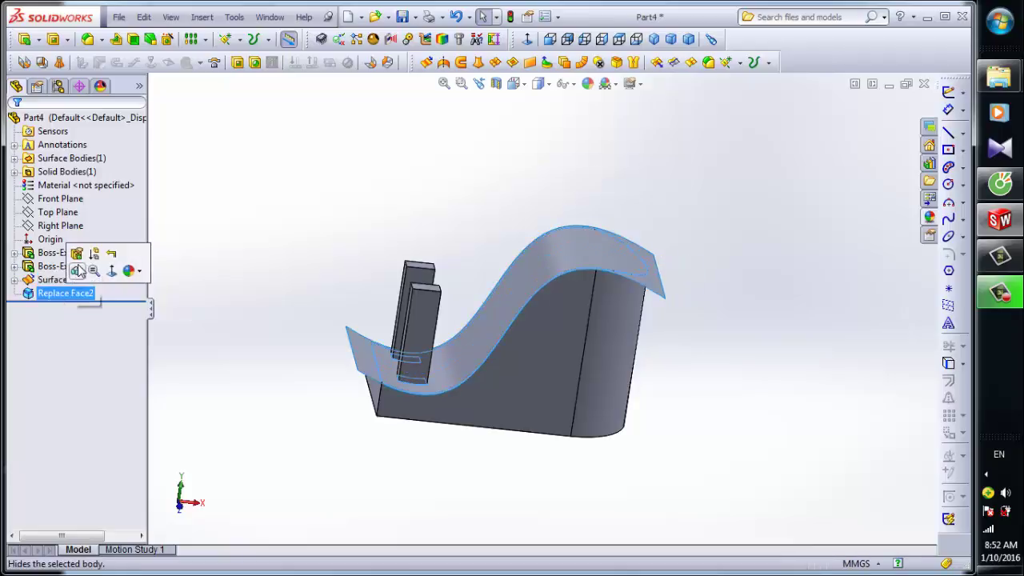
click(78, 254)
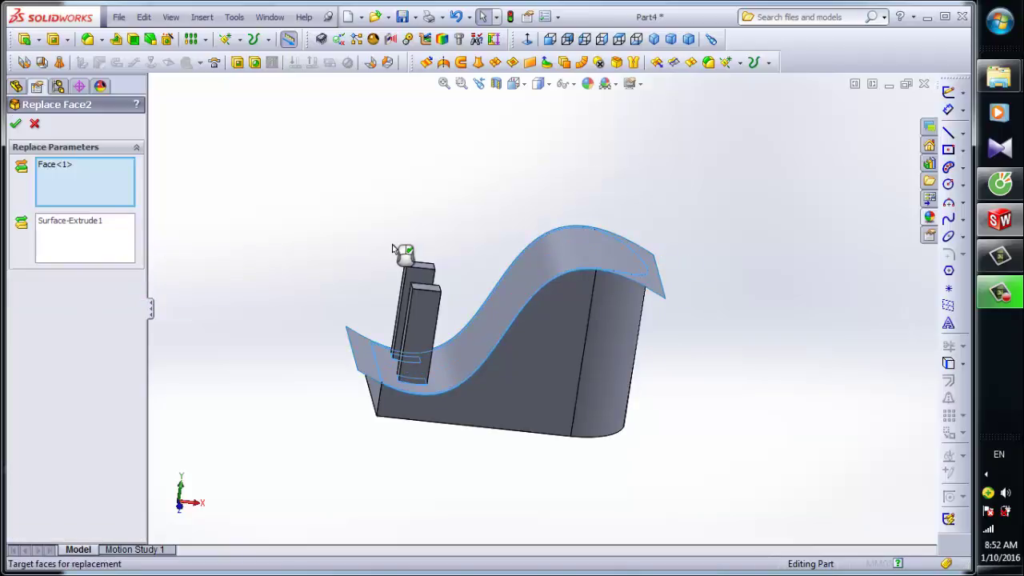
right_click(69, 184)
click(176, 192)
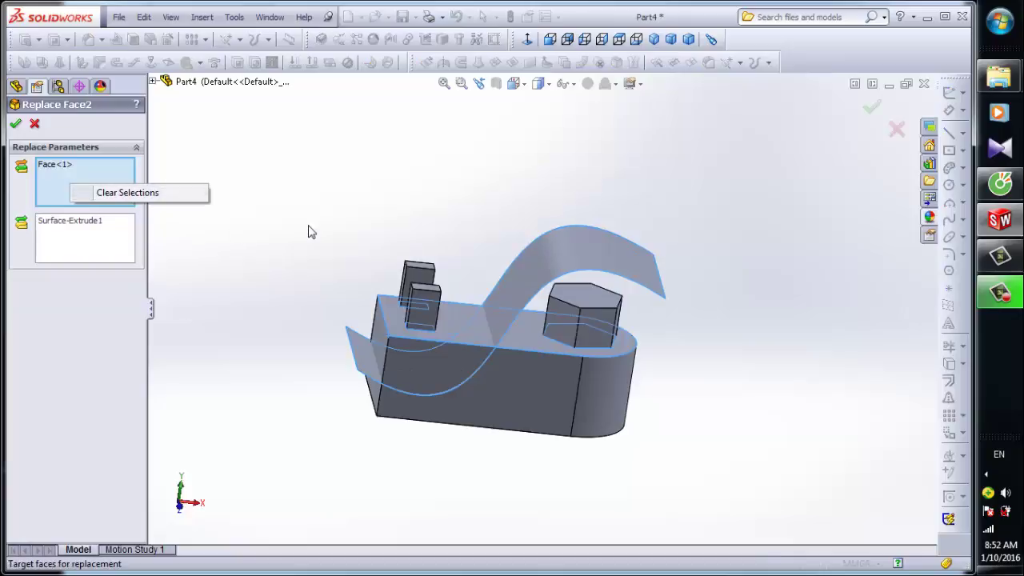
click(593, 306)
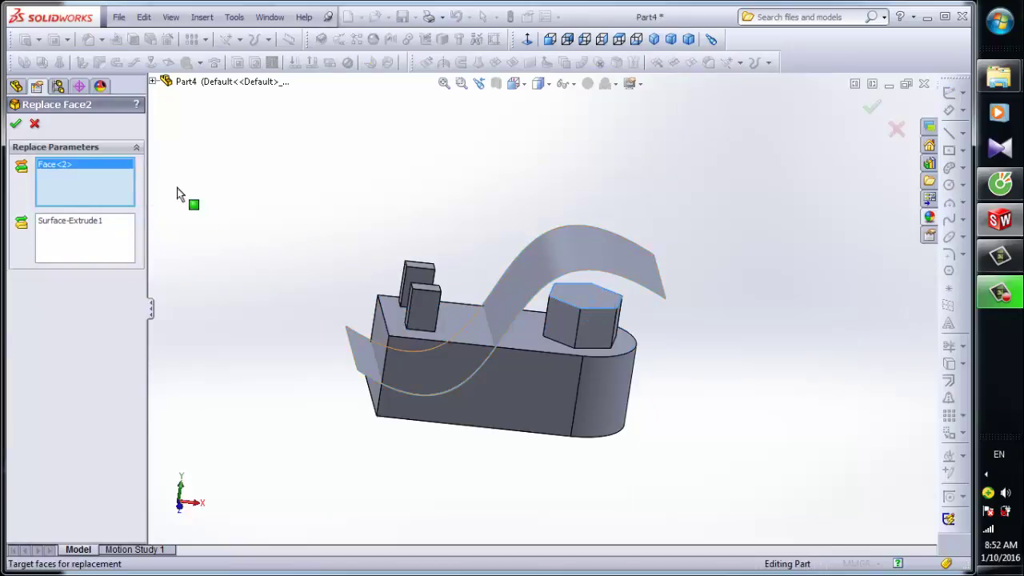
click(16, 125)
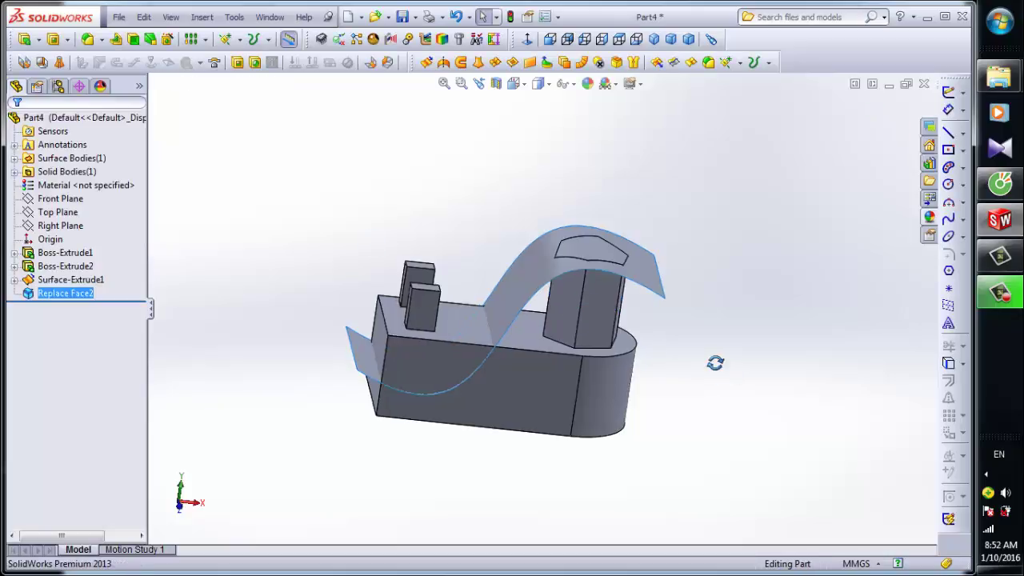
Hide the wavy surface body and inspect the hexagonal boss's reshaped top
right_click(655, 263)
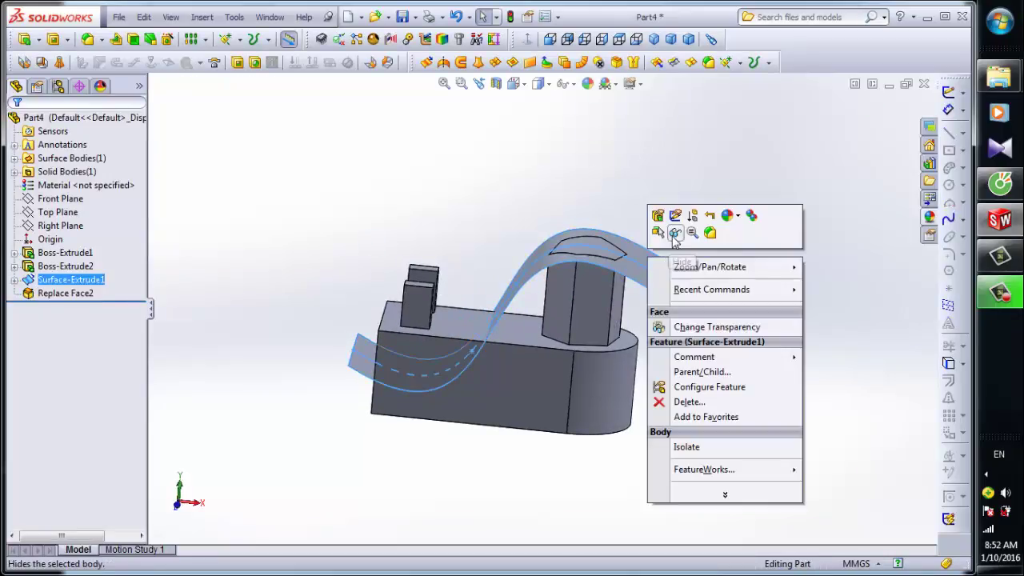
click(675, 232)
middle_drag(636, 328, 596, 319)
middle_drag(608, 258, 587, 268)
key(f)
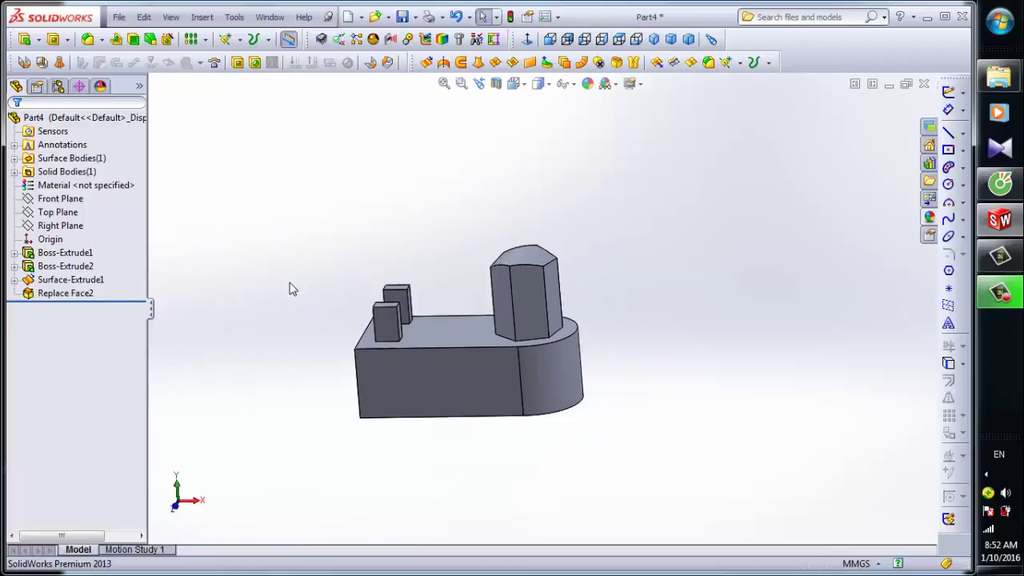
Show the wavy extruded surface again and open the existing Replace Face feature for editing
click(97, 281)
ctrl+click(92, 253)
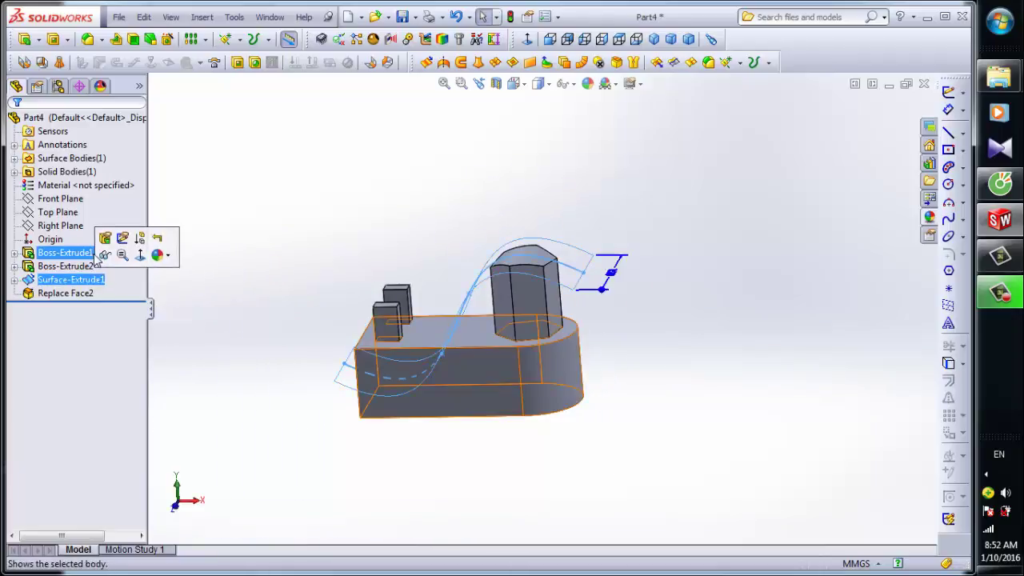
click(106, 255)
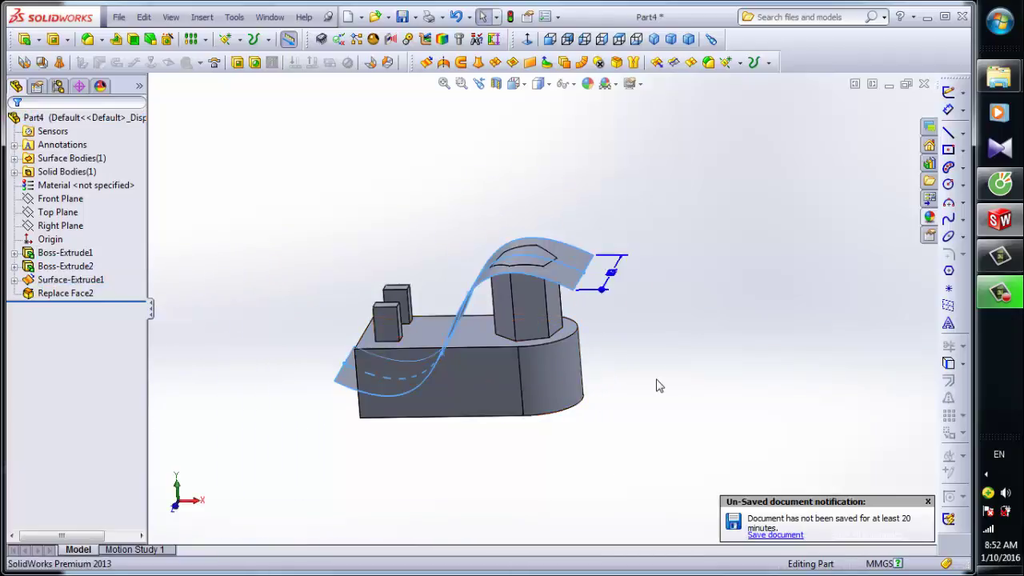
middle_drag(658, 384, 708, 404)
click(48, 294)
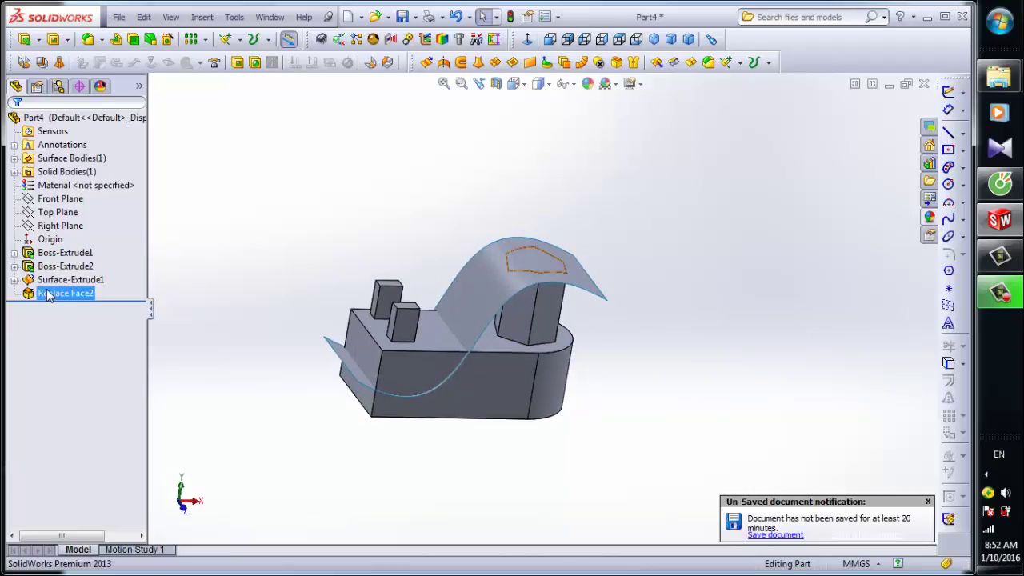
right_click(48, 295)
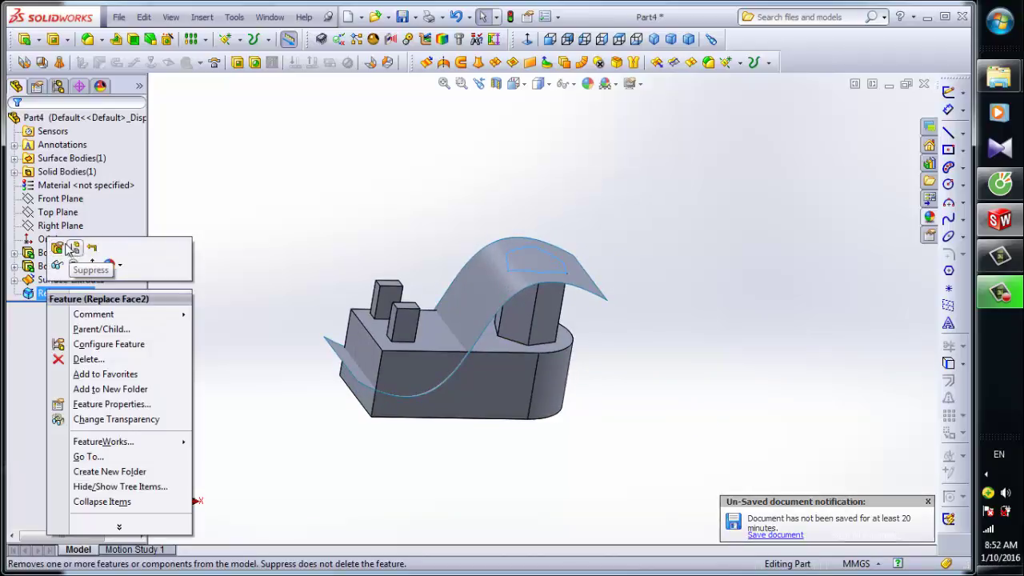
click(76, 253)
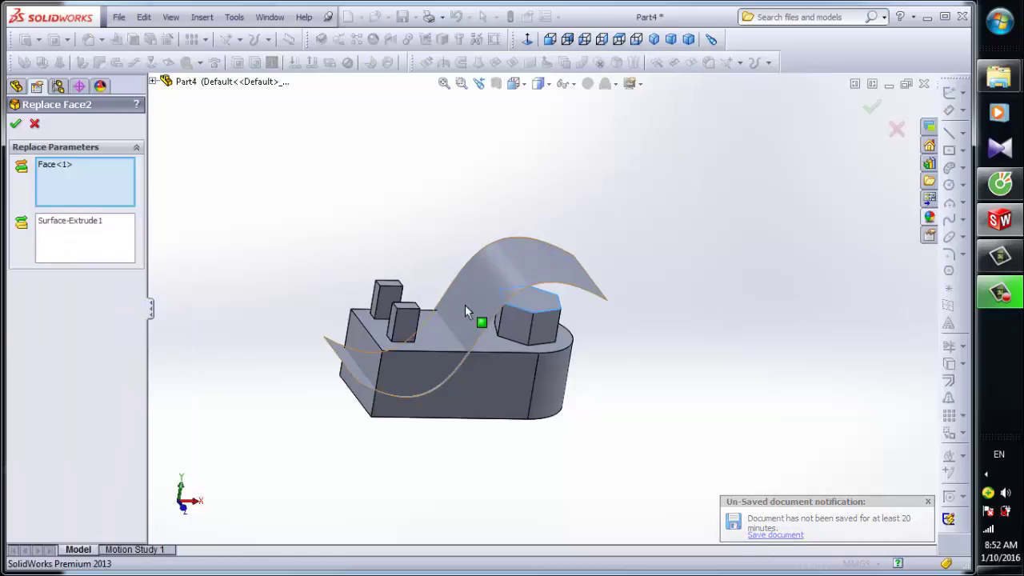
Try to replace the top faces of both the front rectangular post and the hexagonal boss with the wavy surface
scroll(464, 305, down, 3)
click(377, 316)
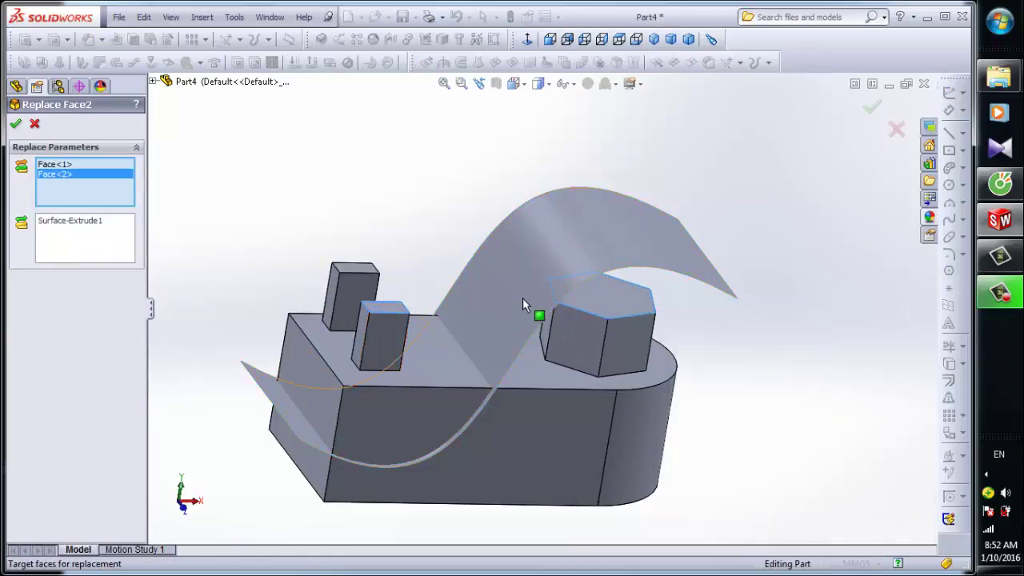
right_click(57, 183)
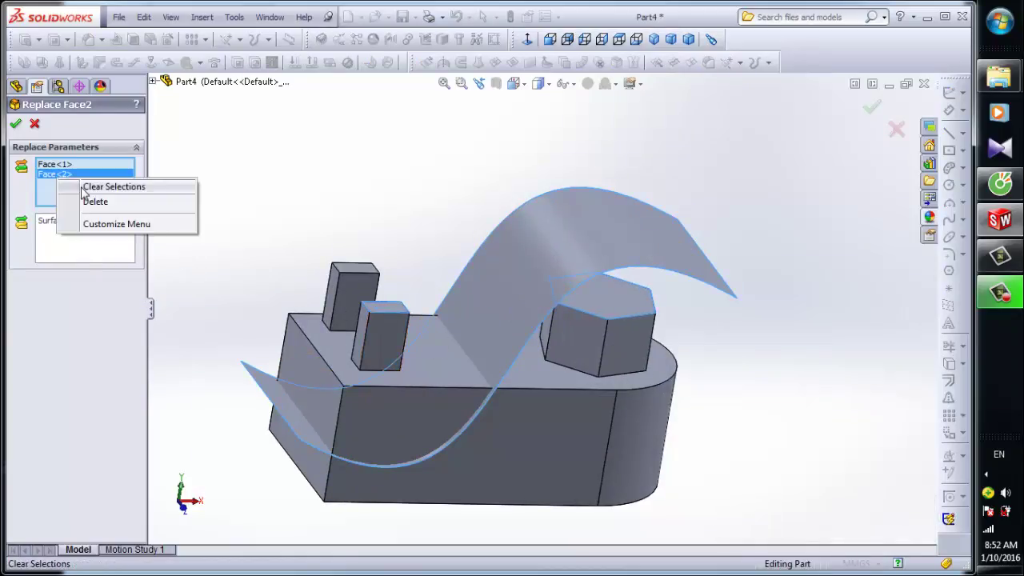
click(85, 188)
click(385, 315)
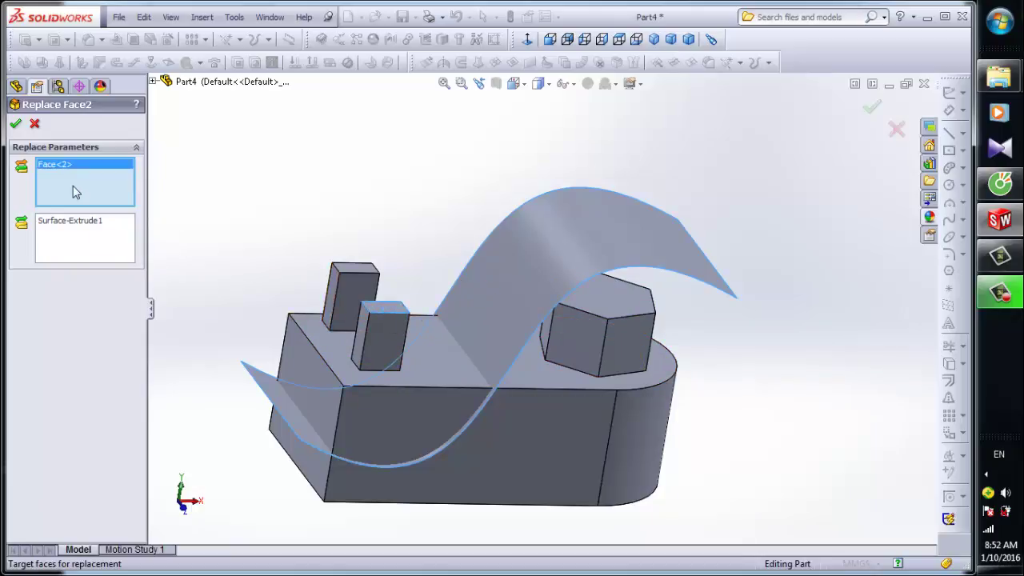
click(633, 309)
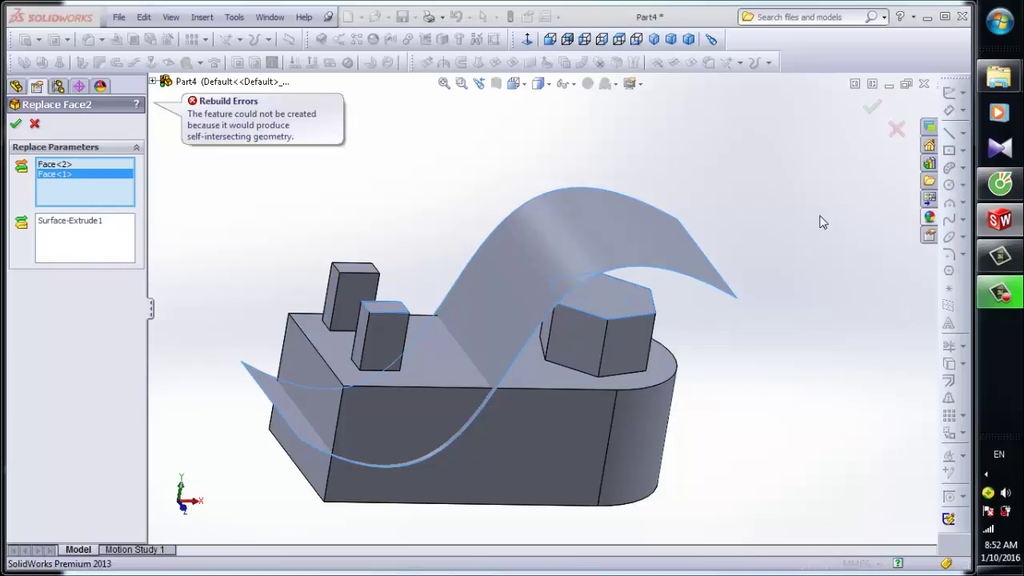
Clear the target faces and replace only the front rectangular post's top face with the wavy surface
right_click(104, 198)
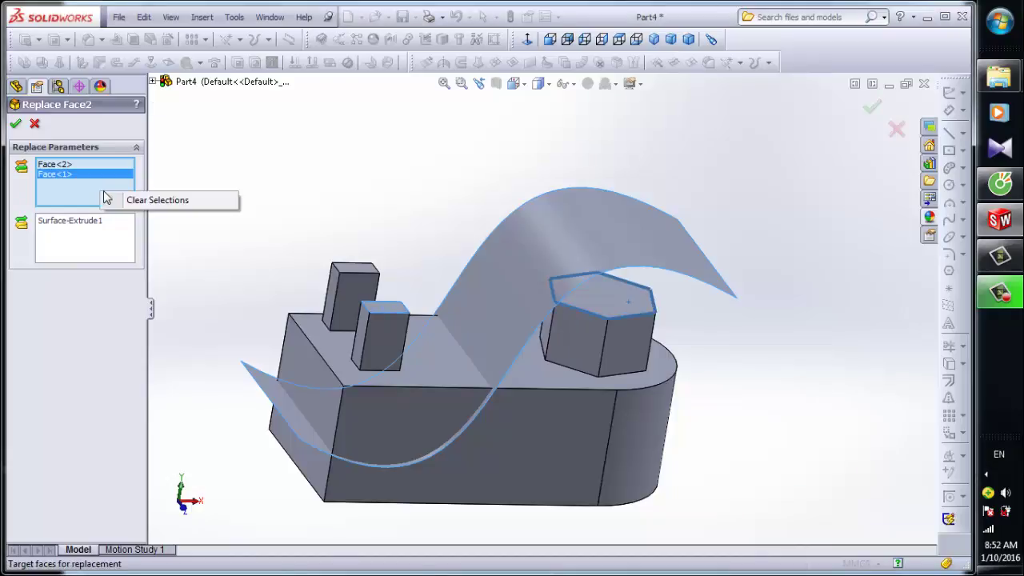
click(121, 201)
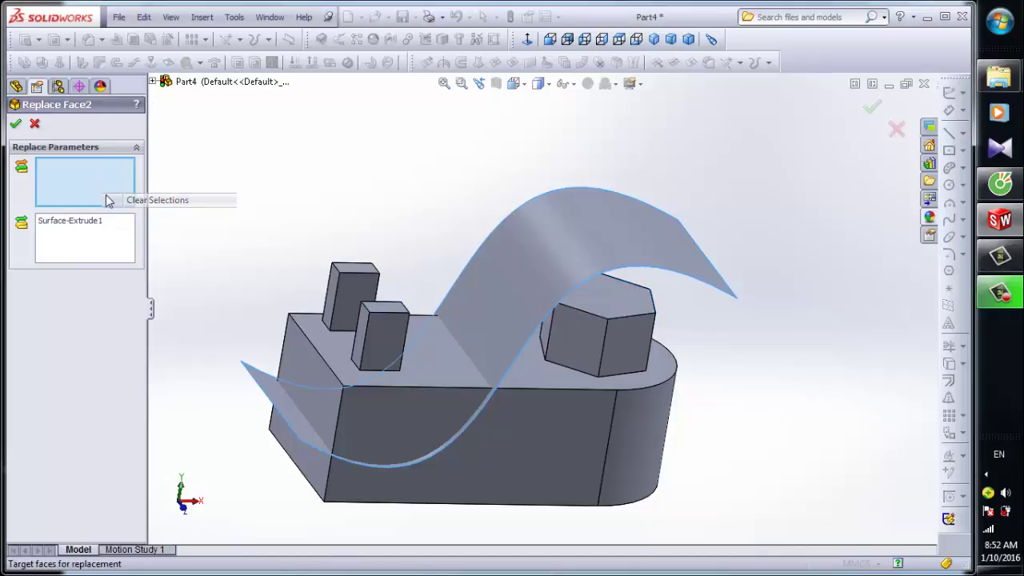
click(390, 316)
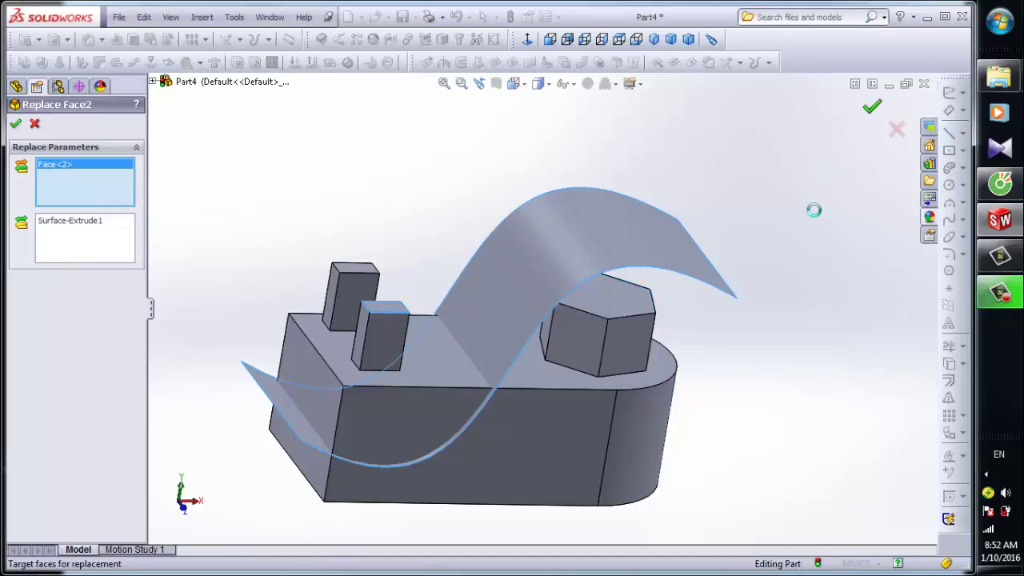
middle_drag(731, 299, 727, 268)
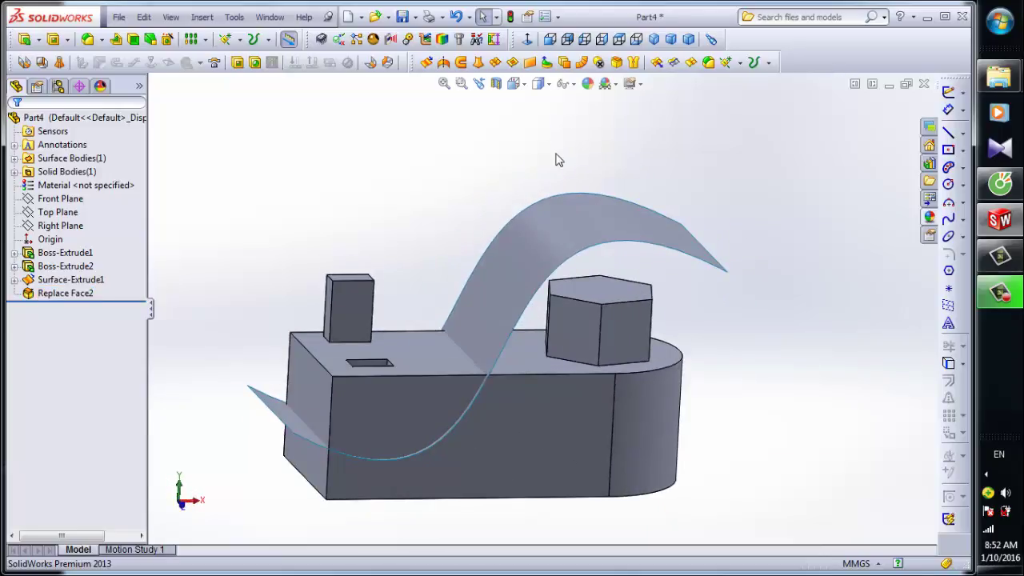
Open a section view parallel to the Front Plane and offset it 29 mm to cut through the front post's pocket
middle_drag(550, 175, 540, 123)
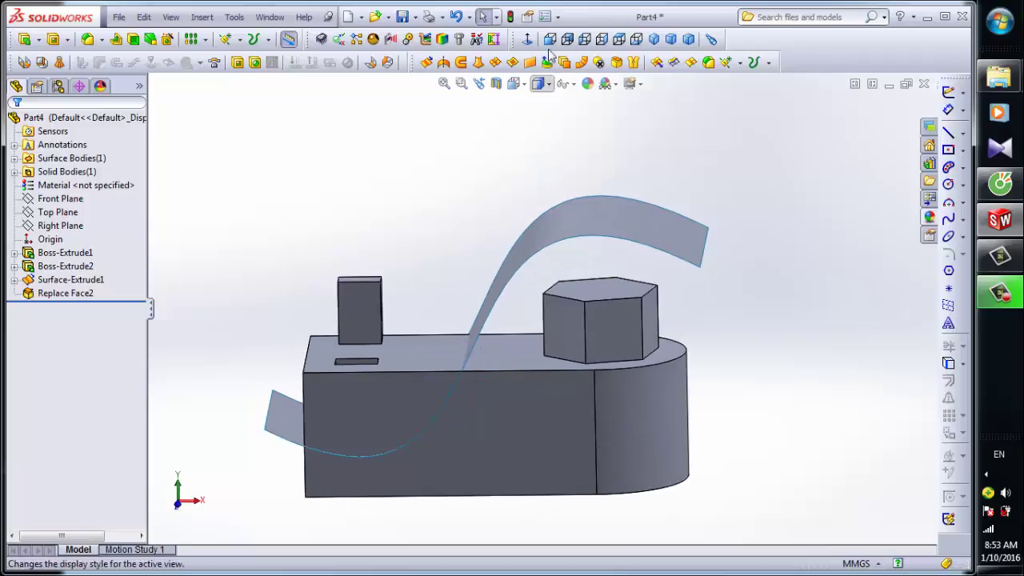
click(549, 40)
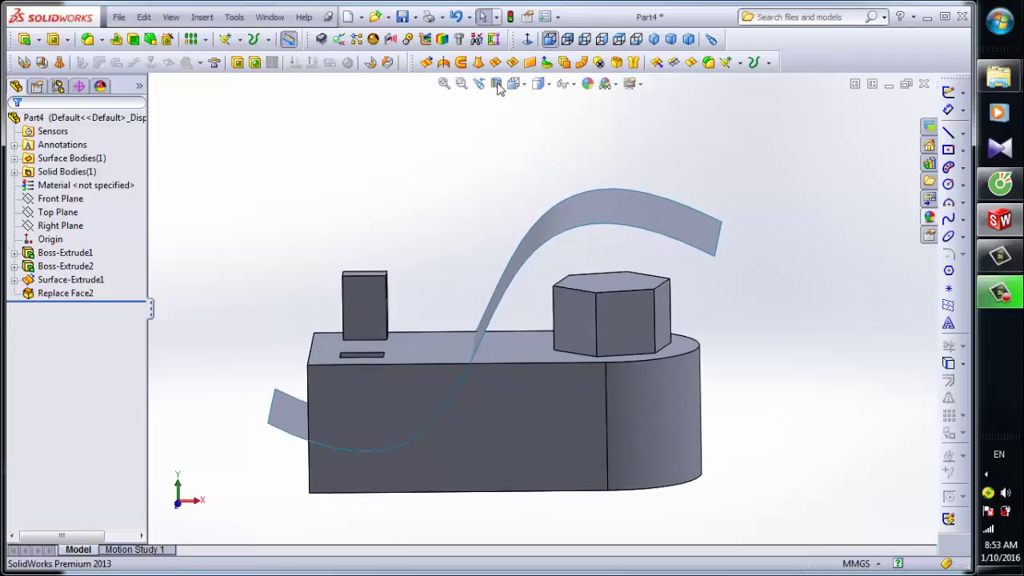
click(496, 84)
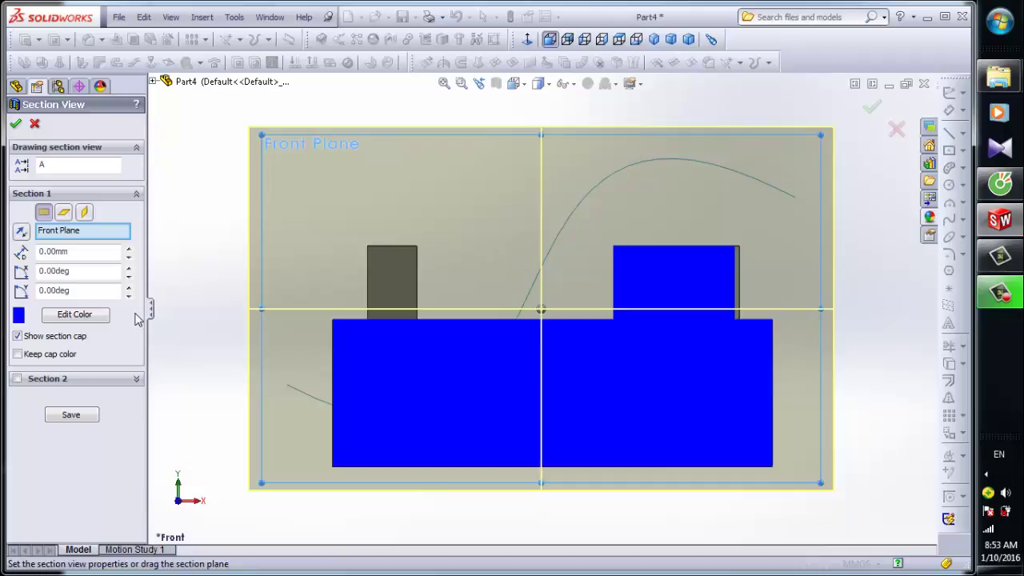
middle_drag(277, 295, 400, 365)
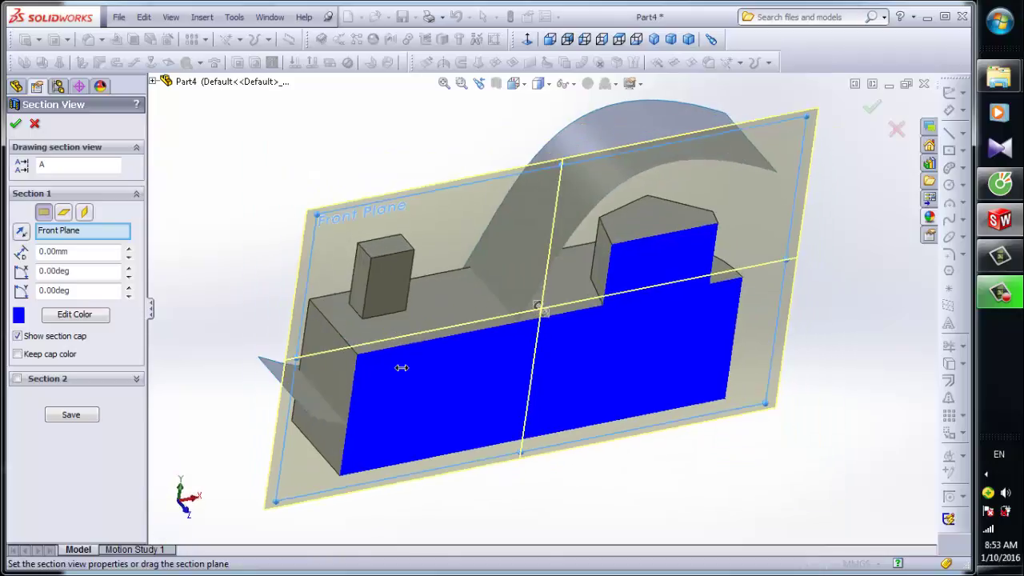
drag(546, 316, 558, 339)
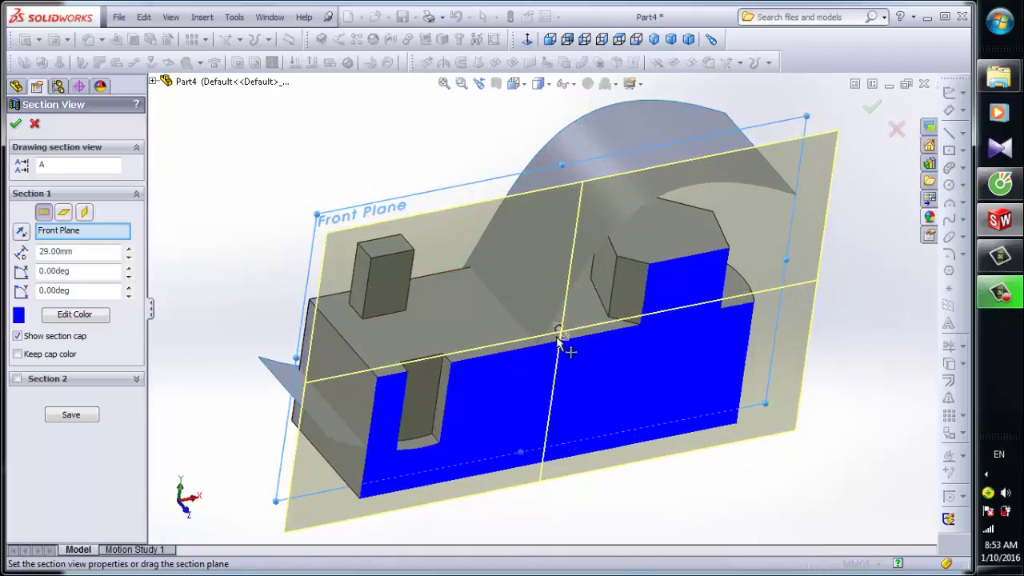
Examine the sectioned pocket's floor against the wavy surface profile from the front and from an angle
middle_drag(558, 387, 541, 375)
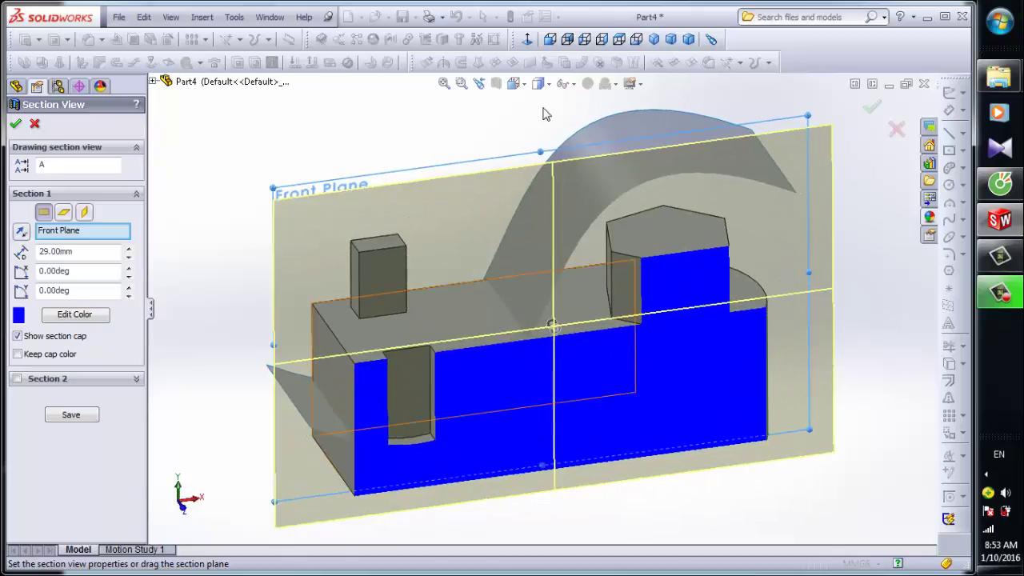
click(550, 39)
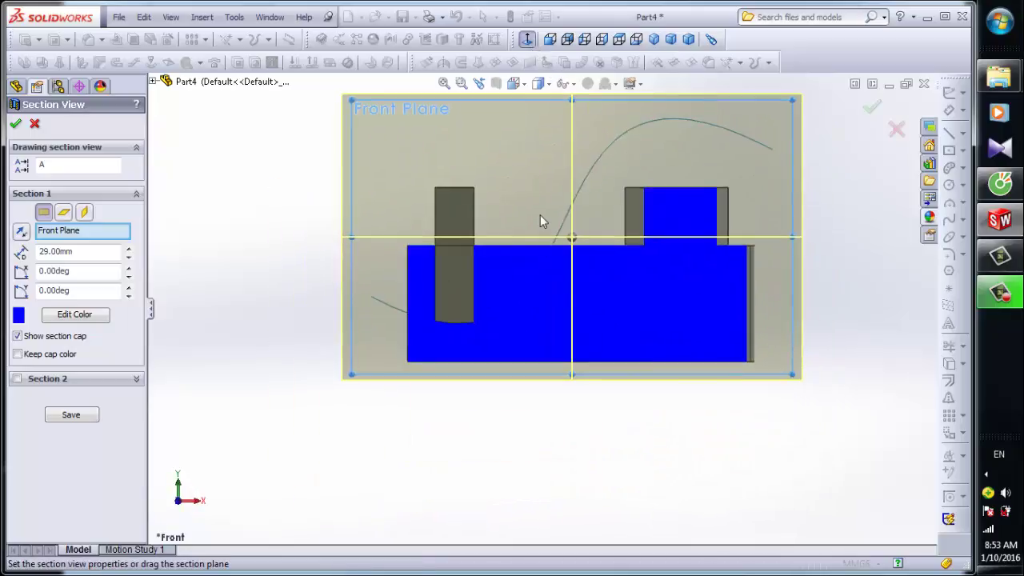
scroll(574, 236, down, 2)
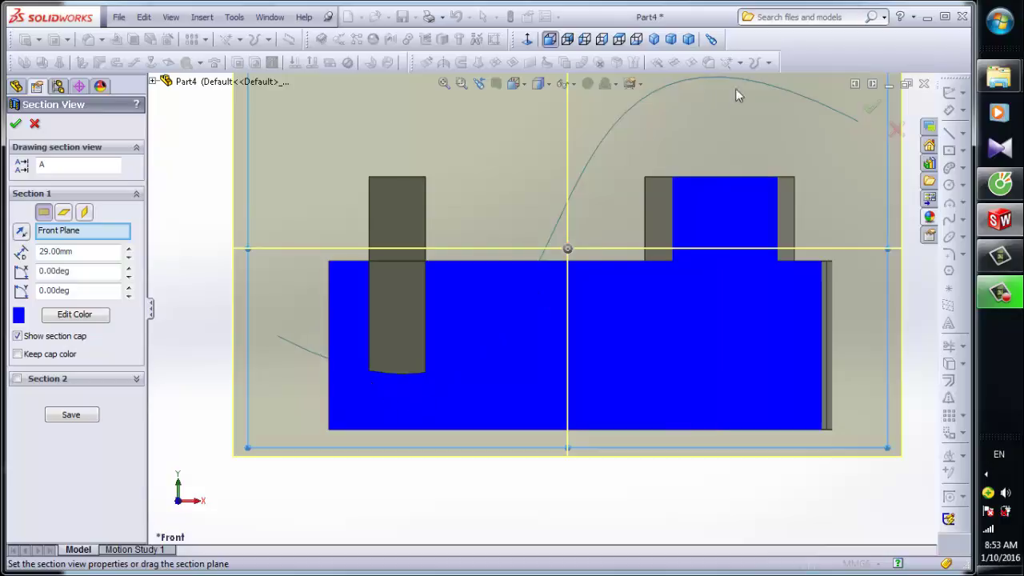
key(z)
middle_drag(491, 270, 636, 220)
scroll(640, 209, down, 2)
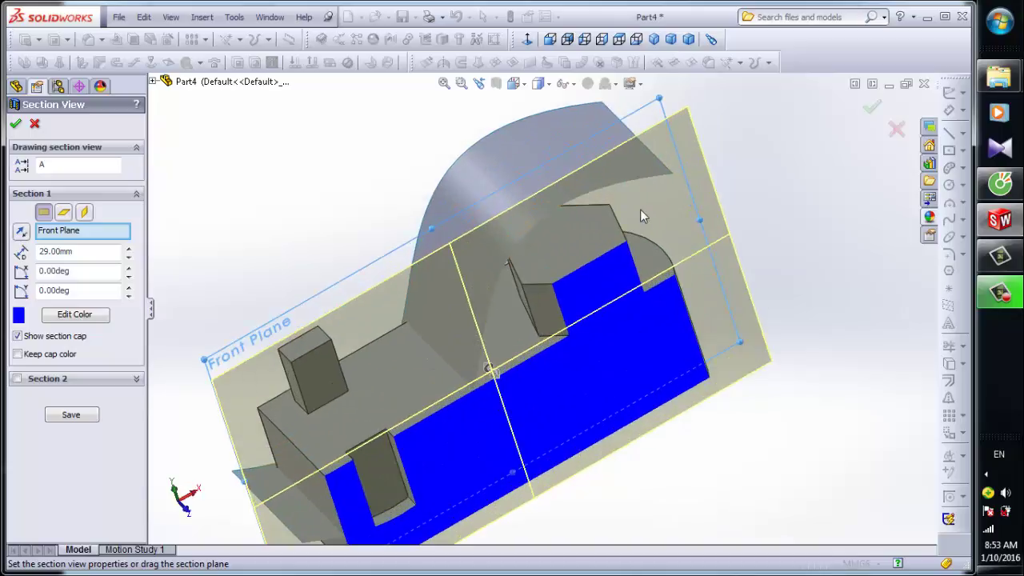
key(z)
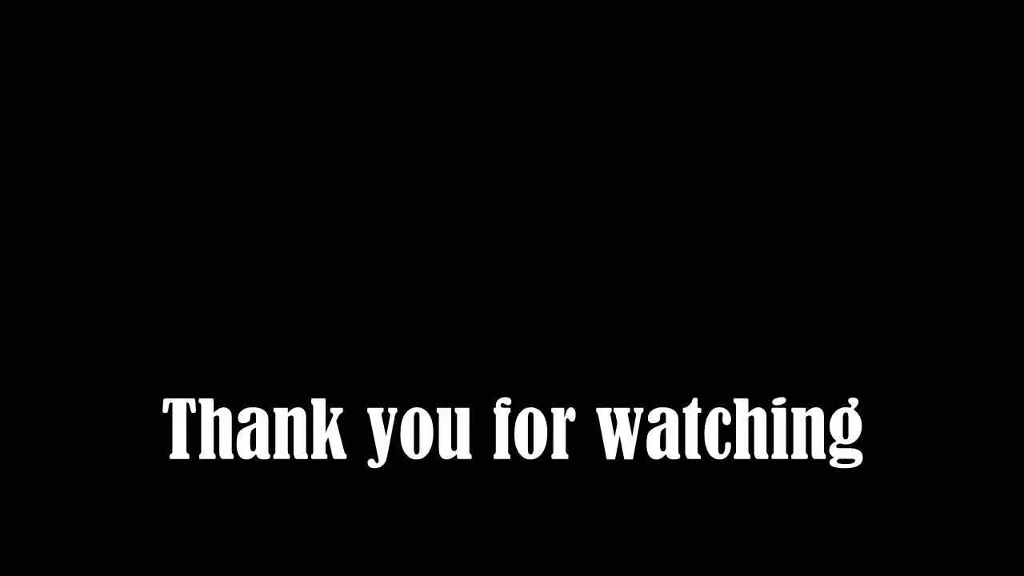